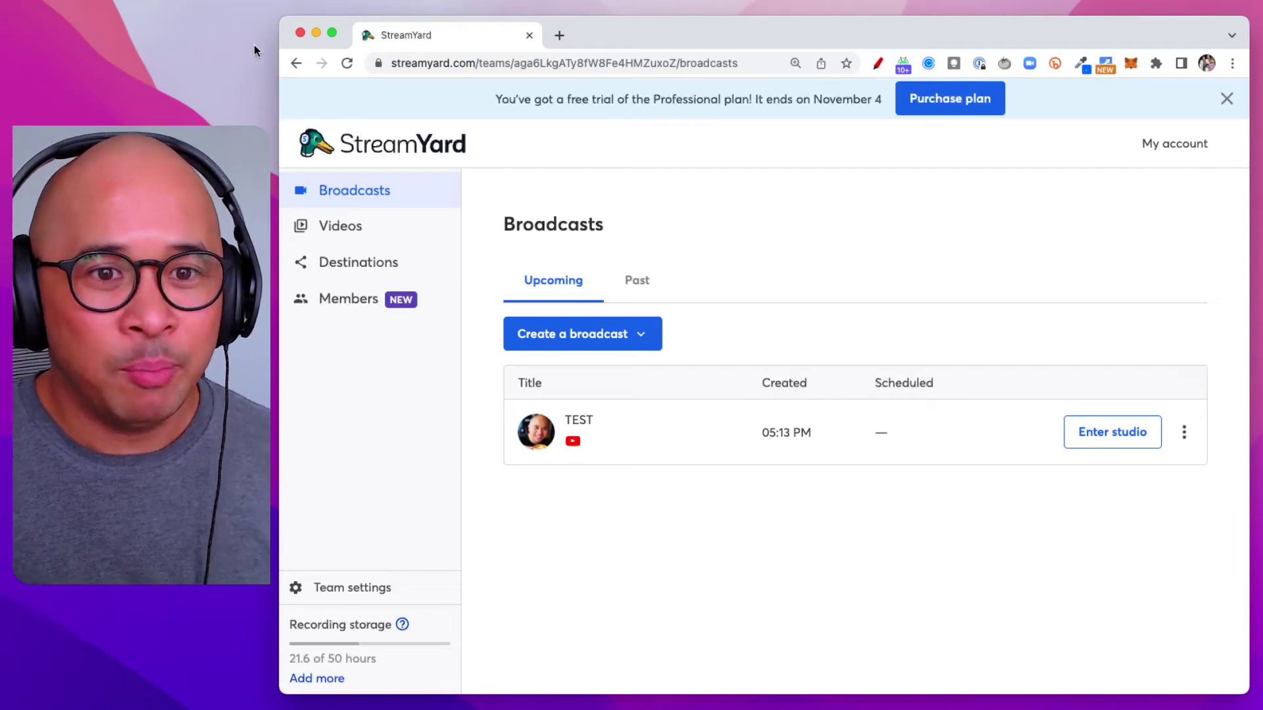
Step: Circle the Broadcasts heading and the TEST broadcast's Enter studio button in red, then clear the marks
{"action": "left_click", "coordinate": [234, 23]}
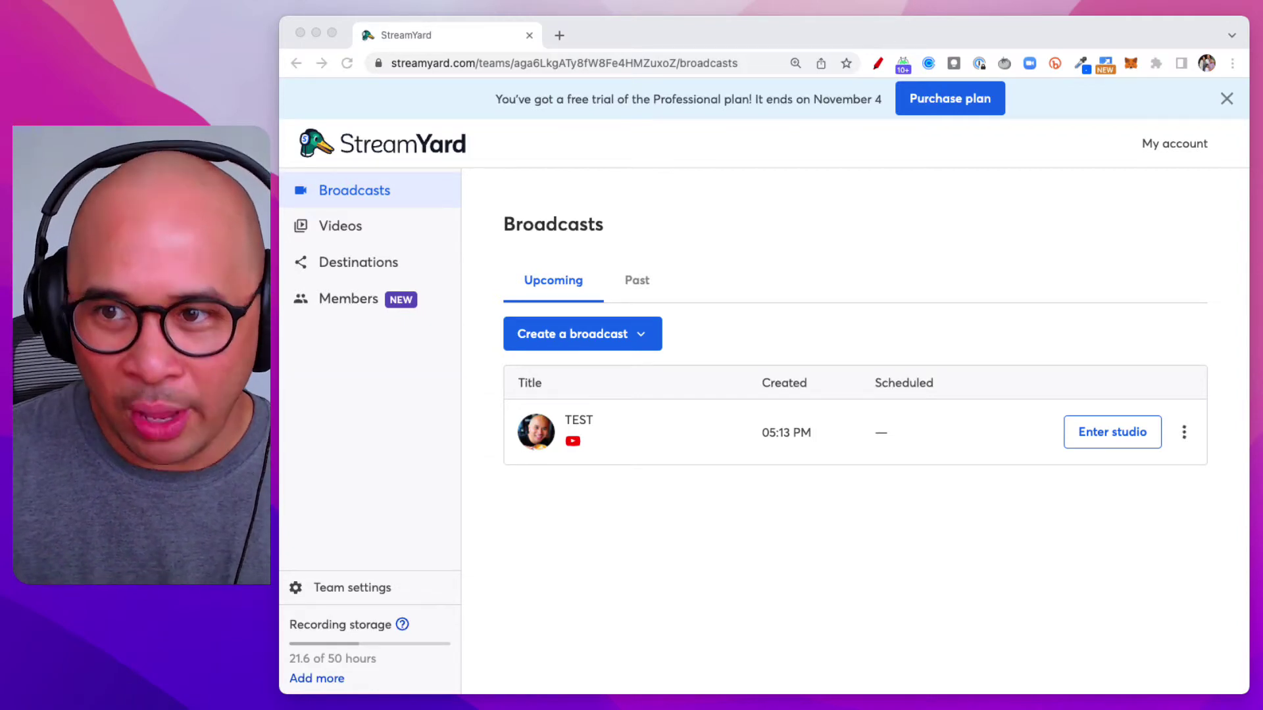
{"action": "left_click", "coordinate": [877, 63]}
{"action": "mouse_move", "coordinate": [1183, 107]}
{"action": "left_mouse_down"}
{"action": "mouse_move", "coordinate": [434, 388]}
{"action": "mouse_move", "coordinate": [363, 372]}
{"action": "left_mouse_up"}
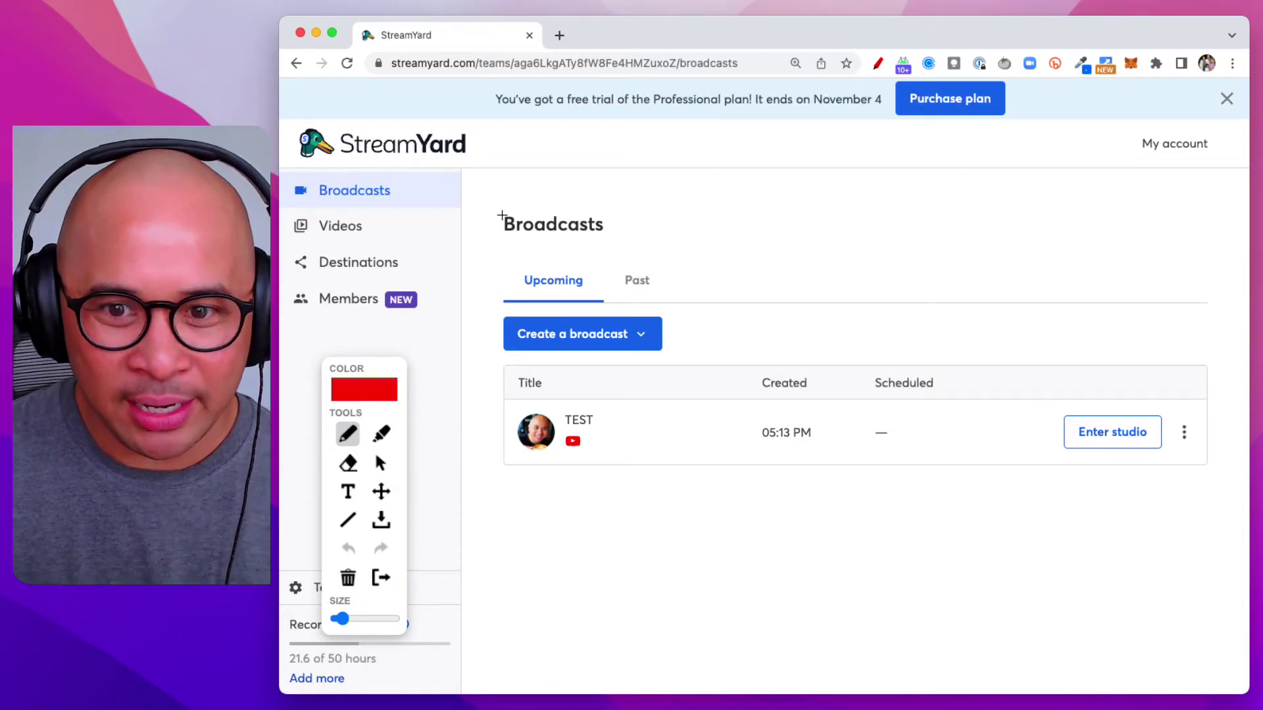
{"action": "mouse_move", "coordinate": [502, 216]}
{"action": "left_mouse_down"}
{"action": "mouse_move", "coordinate": [482, 249]}
{"action": "mouse_move", "coordinate": [661, 227]}
{"action": "mouse_move", "coordinate": [463, 207]}
{"action": "left_mouse_up"}
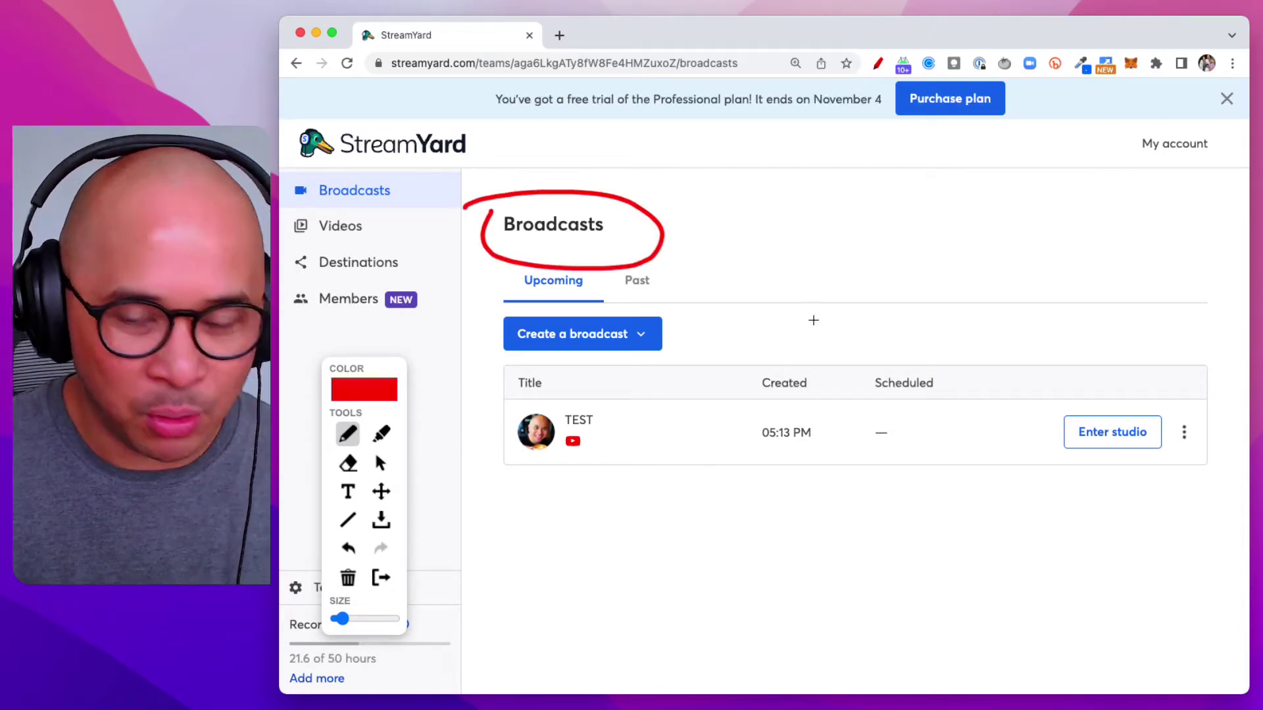
{"action": "mouse_move", "coordinate": [1128, 404]}
{"action": "left_mouse_down"}
{"action": "mouse_move", "coordinate": [1079, 400]}
{"action": "mouse_move", "coordinate": [1077, 468]}
{"action": "mouse_move", "coordinate": [1175, 388]}
{"action": "mouse_move", "coordinate": [1139, 401]}
{"action": "left_mouse_up"}
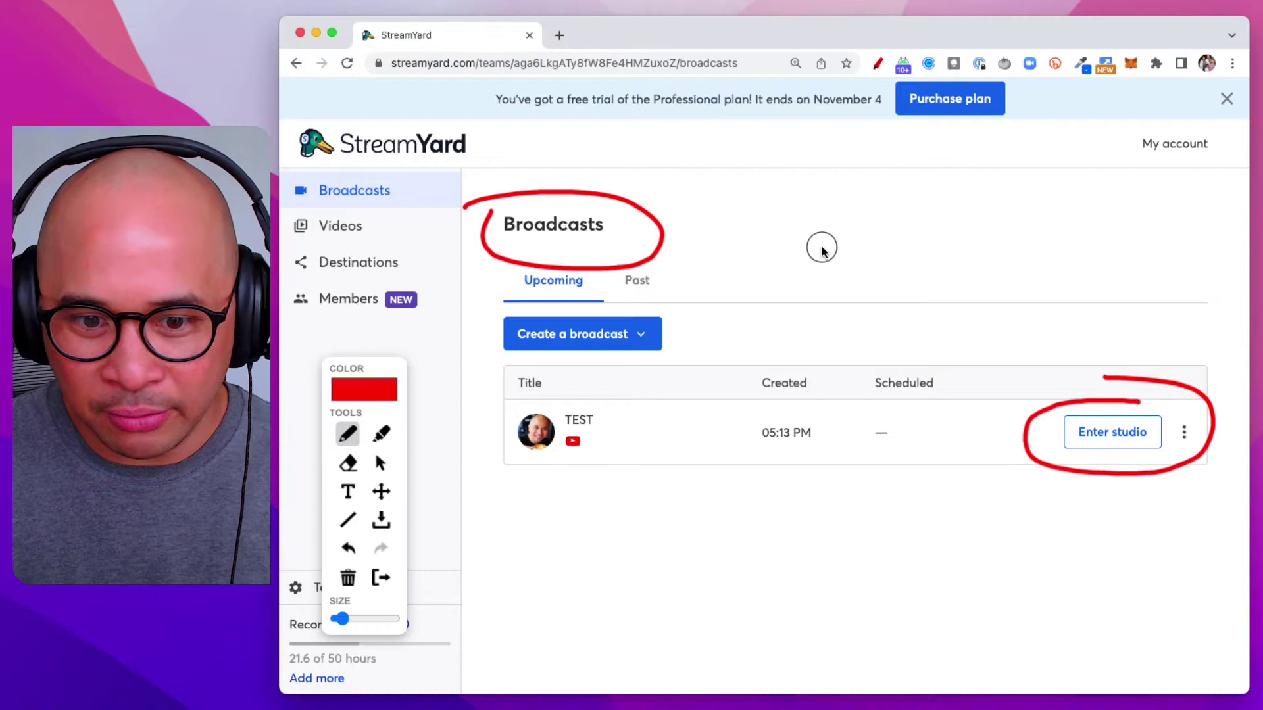
{"action": "key", "text": "Escape"}
Step: Enter the TEST broadcast's studio, checking the Display name on the camera and mic page
{"action": "left_click", "coordinate": [1118, 434]}
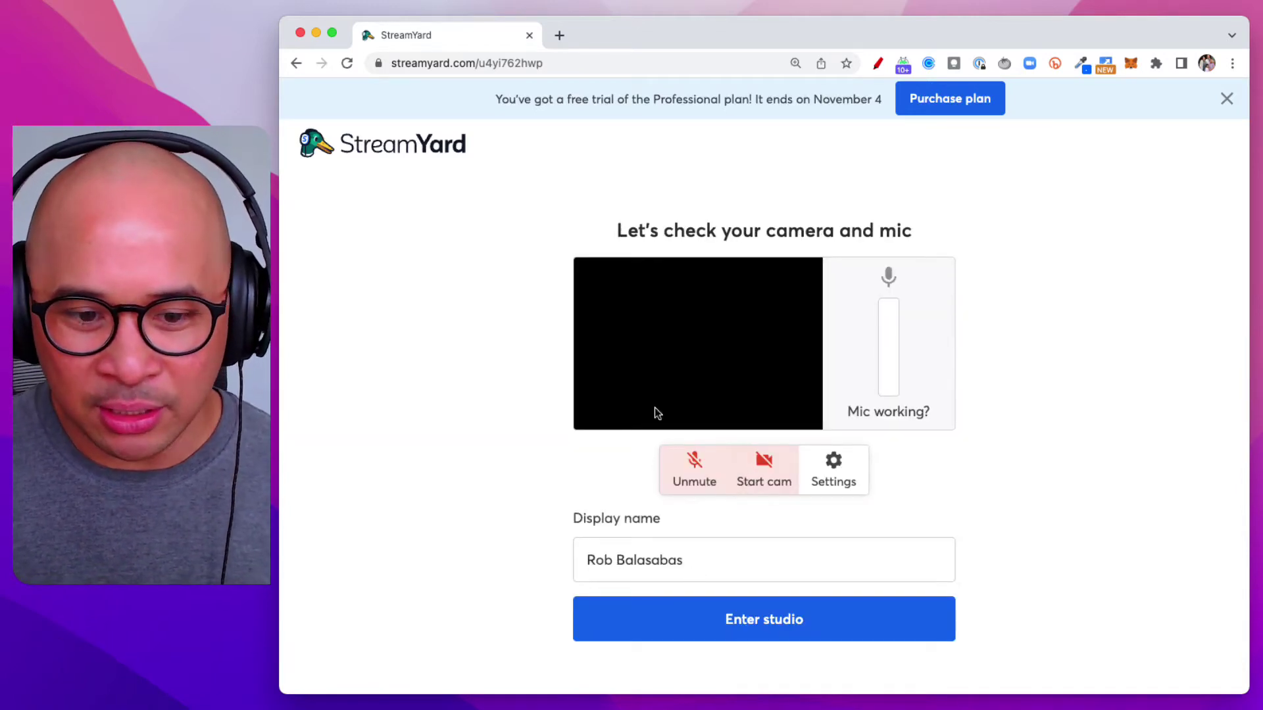
{"action": "left_click", "coordinate": [654, 558]}
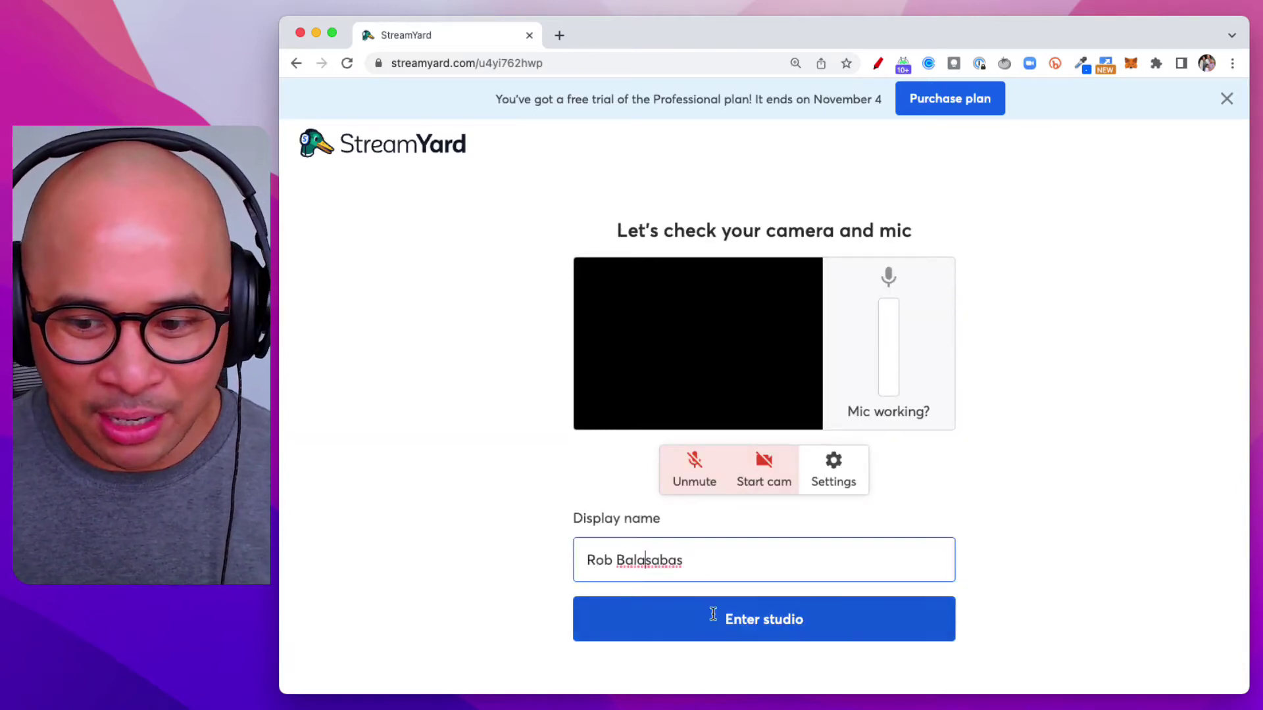
{"action": "left_click", "coordinate": [781, 630]}
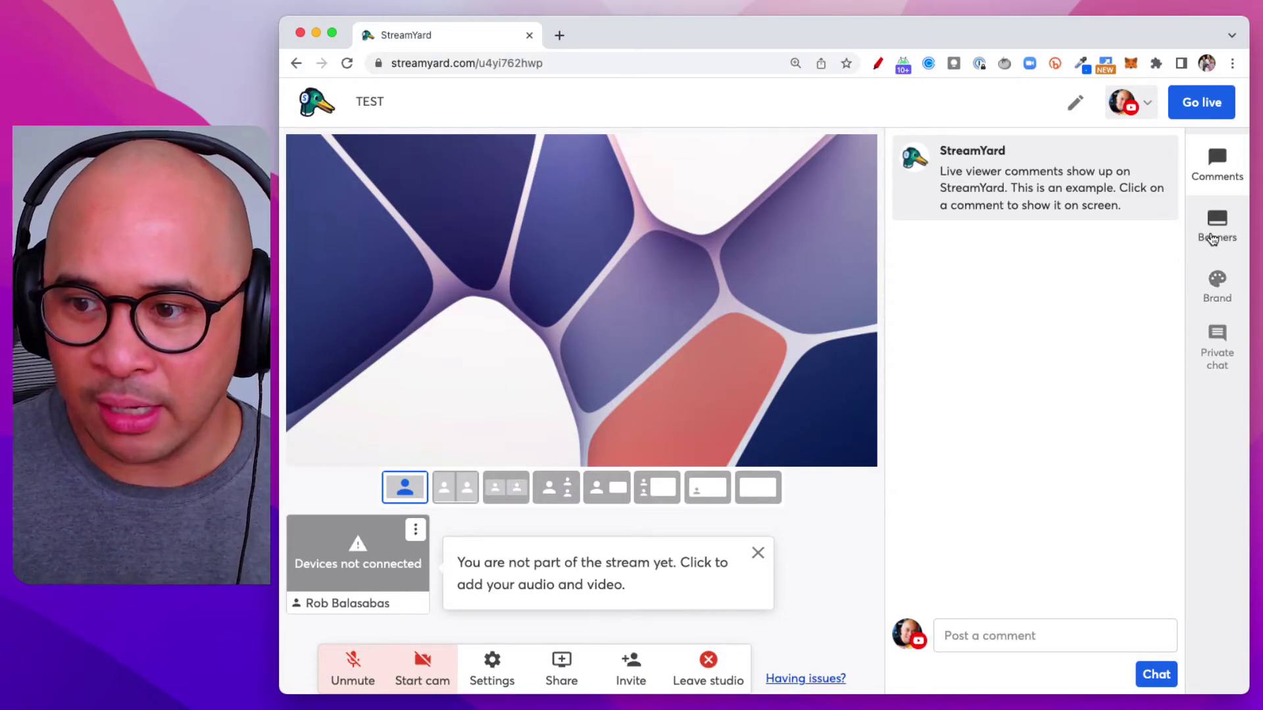
Step: Mark the Brand tab in the right sidebar with a red circle and arrow, then clear the drawing
{"action": "mouse_move", "coordinate": [1158, 204]}
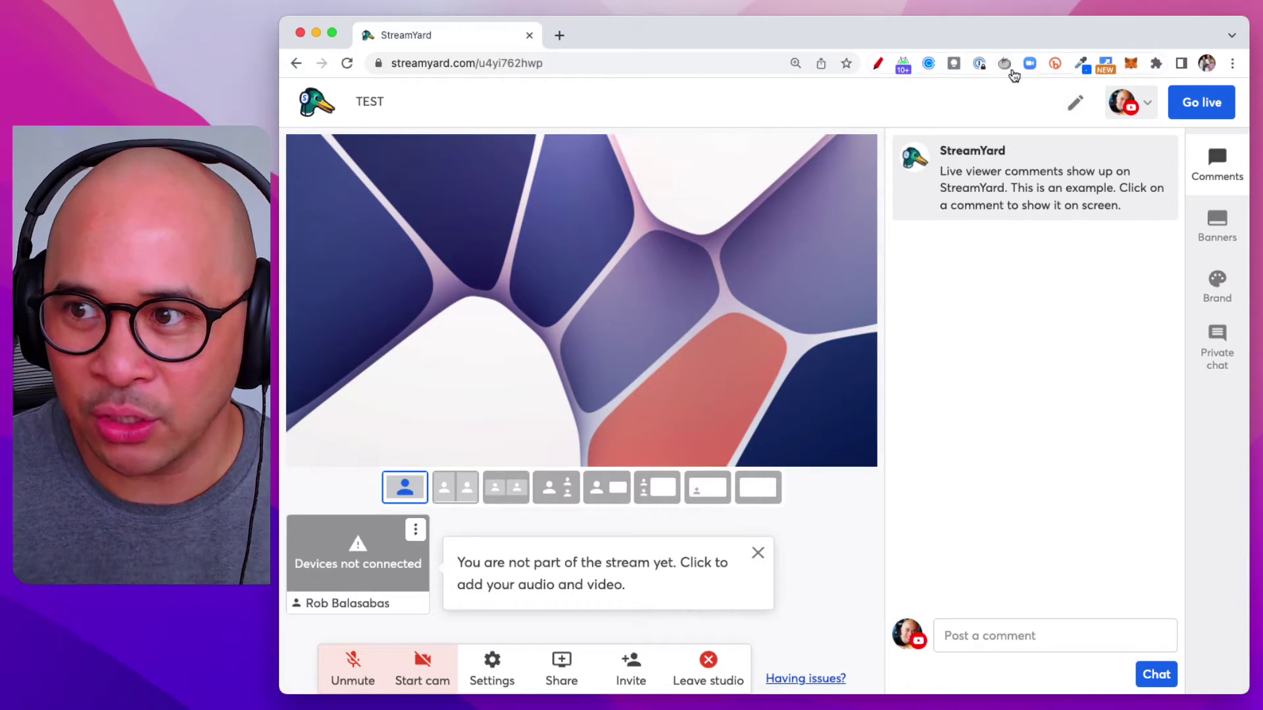
{"action": "left_click", "coordinate": [878, 63]}
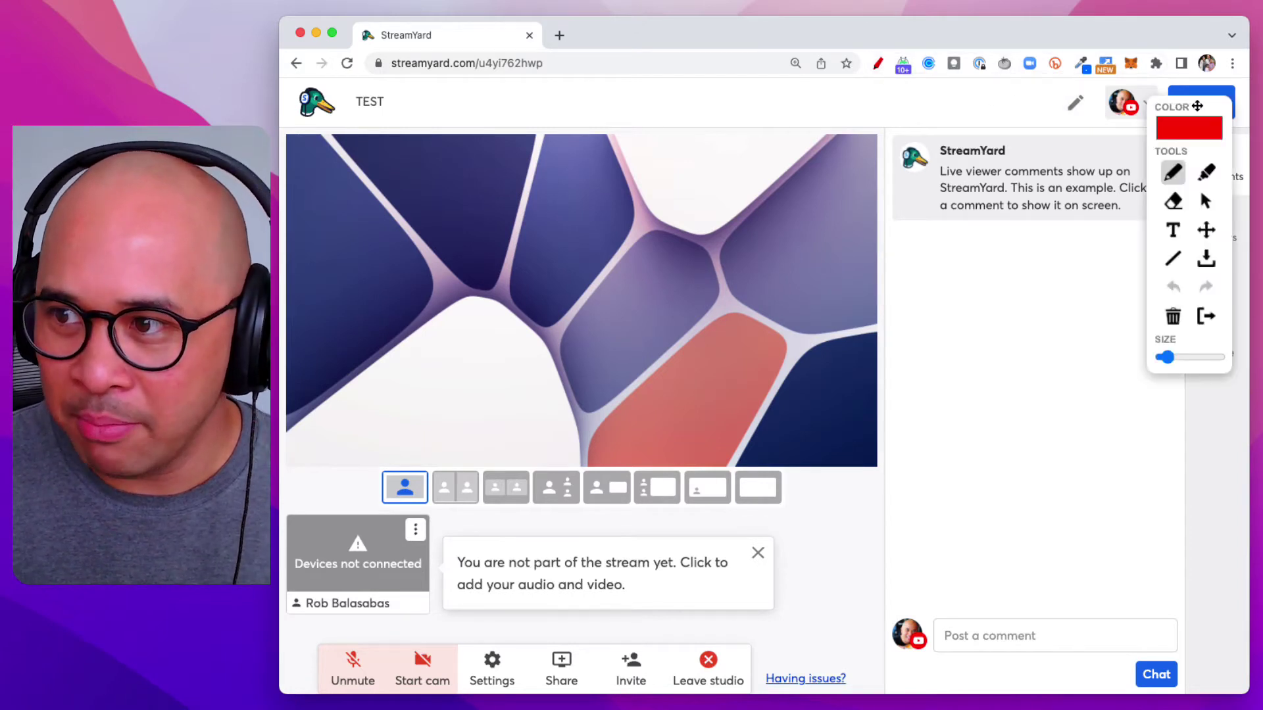
{"action": "left_click_drag", "start_coordinate": [1196, 106], "coordinate": [956, 340]}
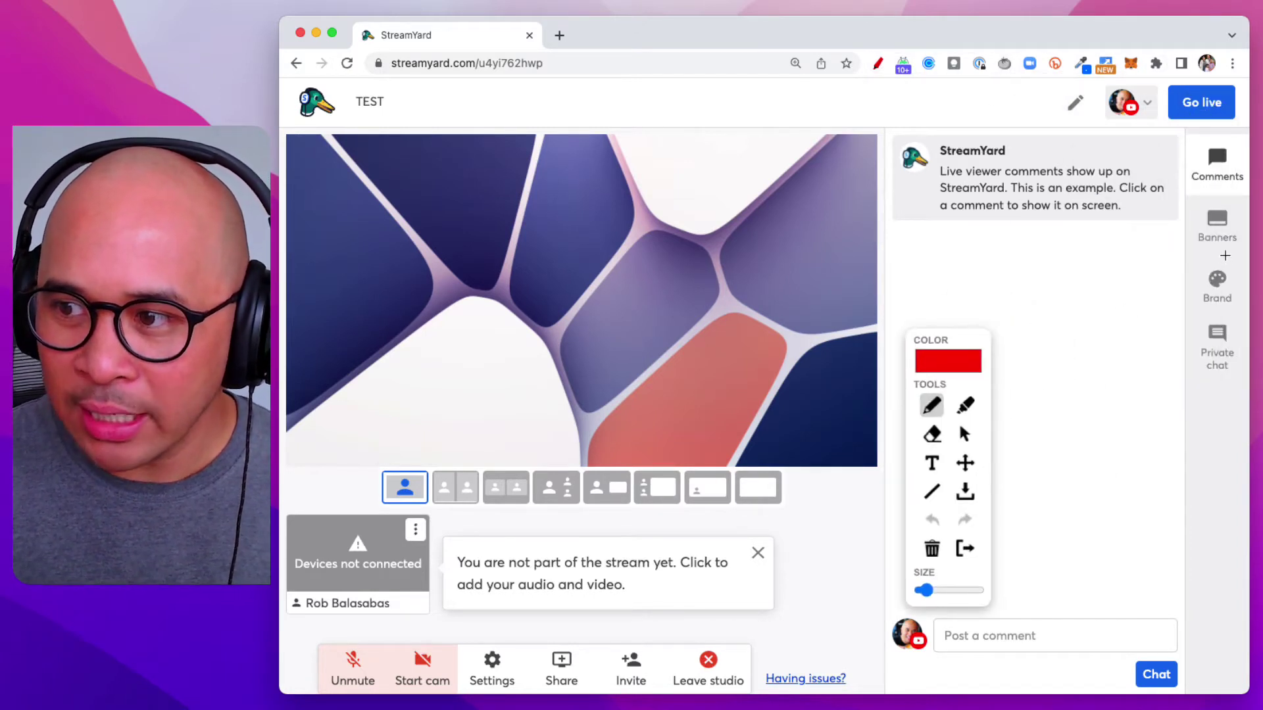
{"action": "mouse_move", "coordinate": [1224, 255]}
{"action": "left_mouse_down"}
{"action": "mouse_move", "coordinate": [1184, 283]}
{"action": "mouse_move", "coordinate": [1223, 319]}
{"action": "mouse_move", "coordinate": [1240, 270]}
{"action": "mouse_move", "coordinate": [1227, 258]}
{"action": "left_mouse_up"}
{"action": "mouse_move", "coordinate": [1073, 281]}
{"action": "left_mouse_down"}
{"action": "mouse_move", "coordinate": [1168, 279]}
{"action": "mouse_move", "coordinate": [1147, 304]}
{"action": "left_mouse_up"}
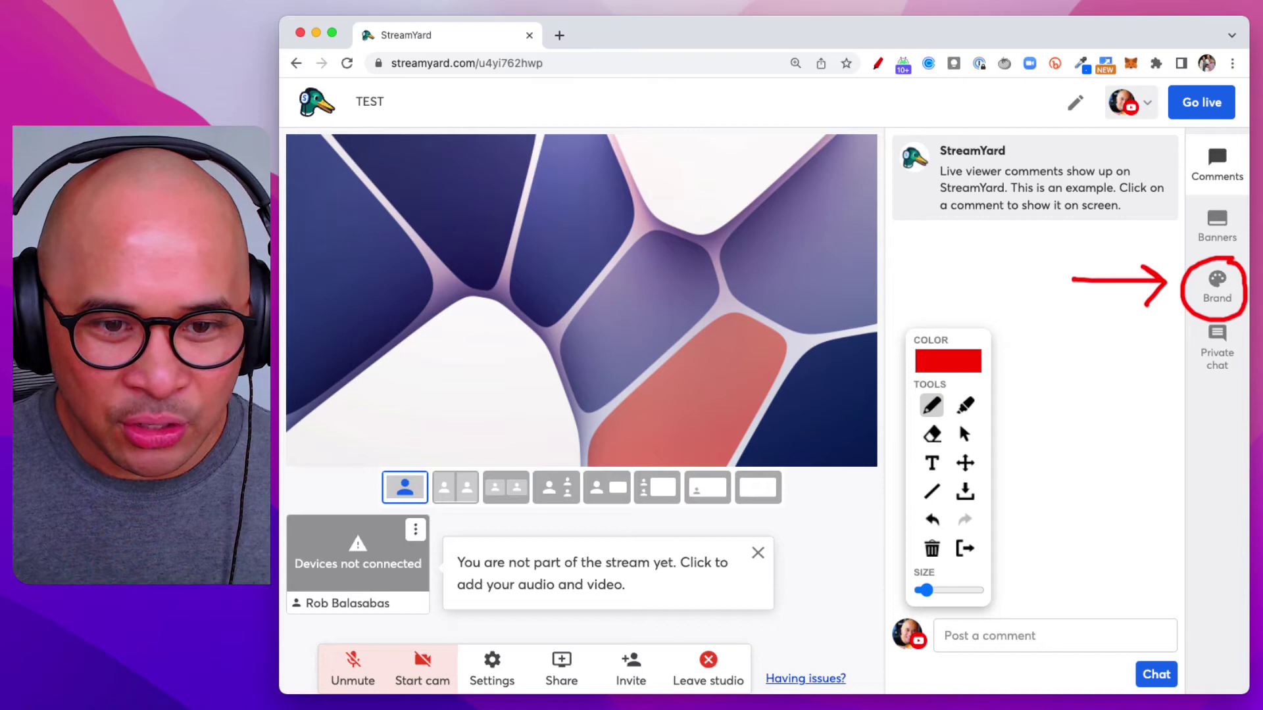
{"action": "left_click", "coordinate": [1042, 290]}
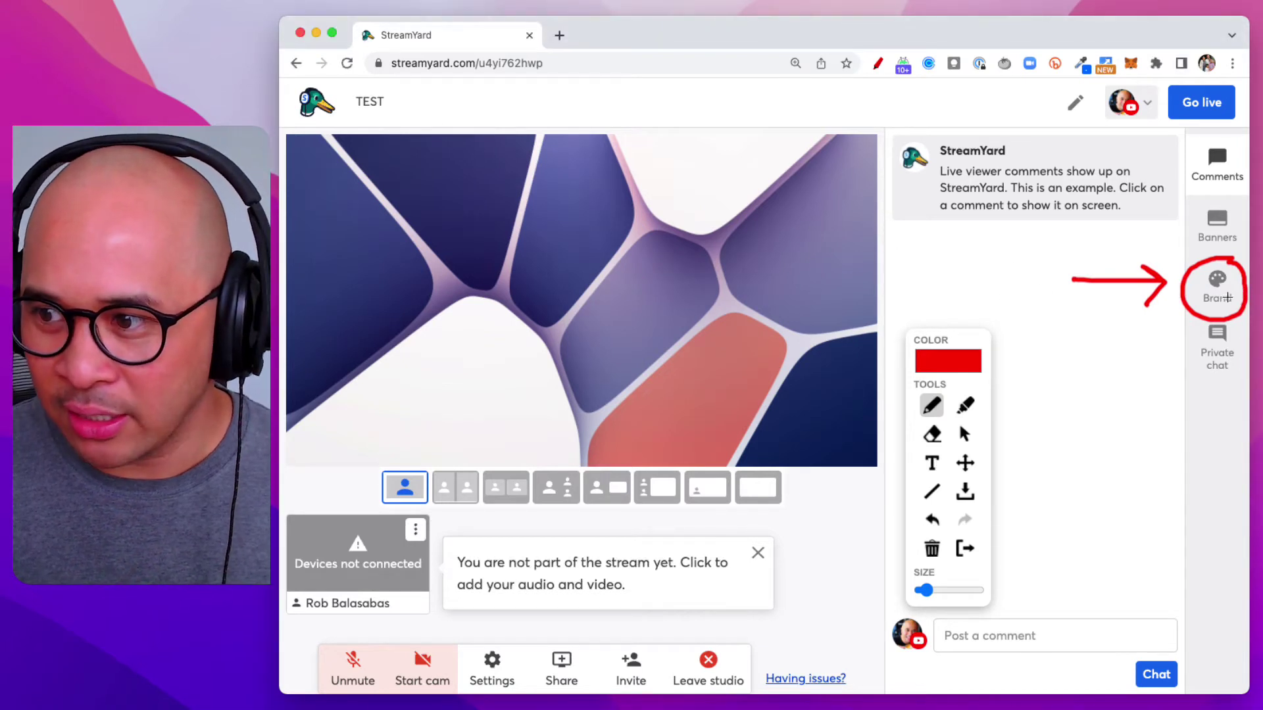
{"action": "key", "text": "Escape"}
Step: Open the Brand tab and scroll down to the Background music tracks, such as Dance pop, Lofi and Rock
{"action": "left_click", "coordinate": [1217, 290]}
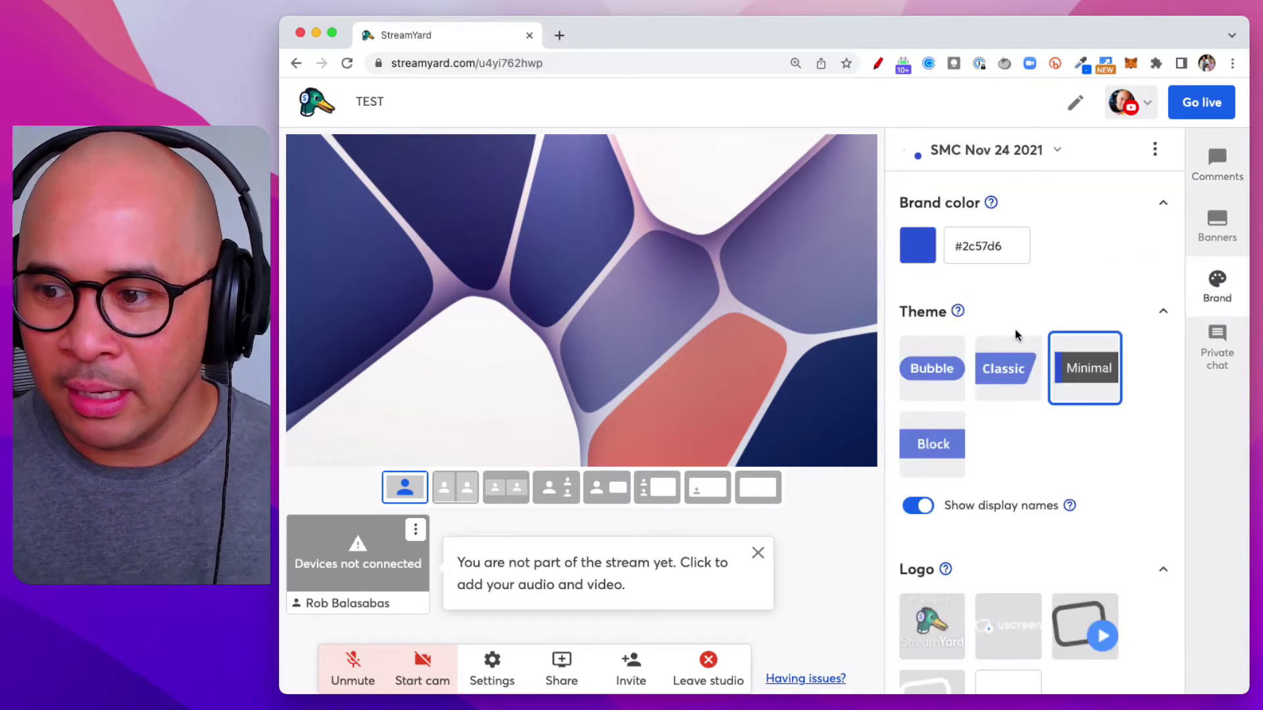
{"action": "scroll", "coordinate": [1053, 318], "scroll_direction": "down", "scroll_amount": 5}
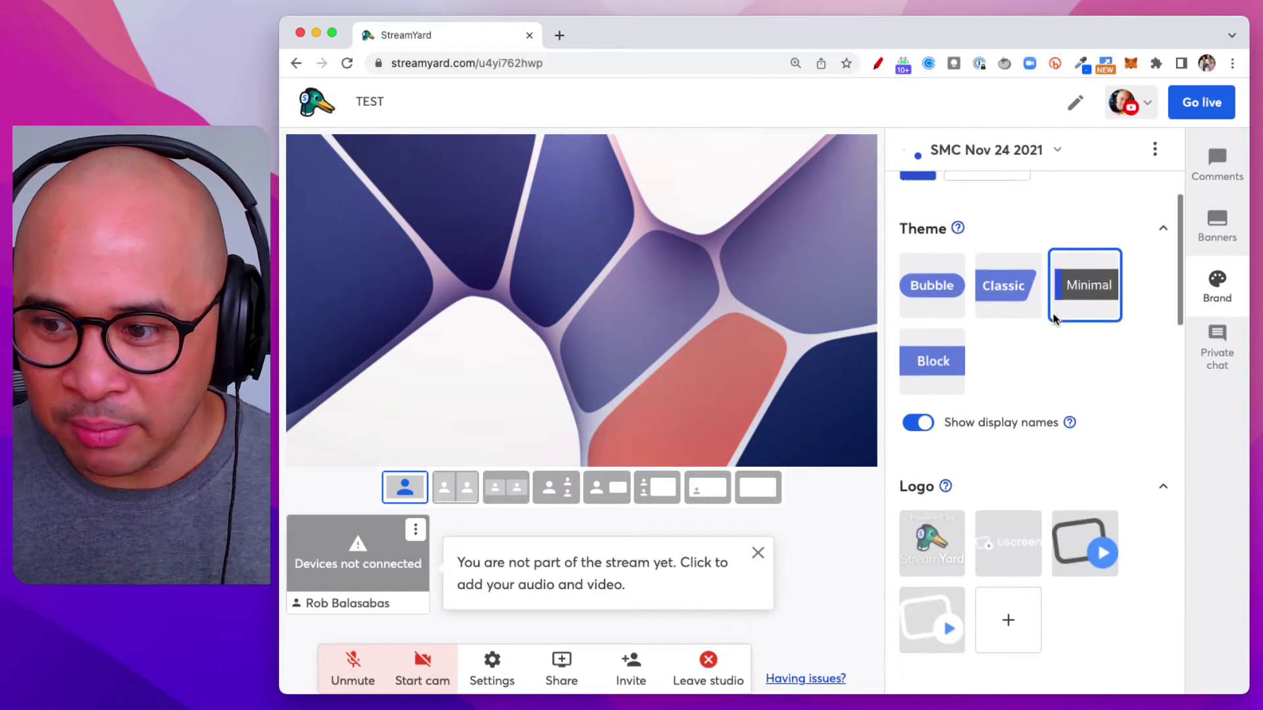
{"action": "scroll", "coordinate": [1053, 318], "scroll_direction": "down", "scroll_amount": 5}
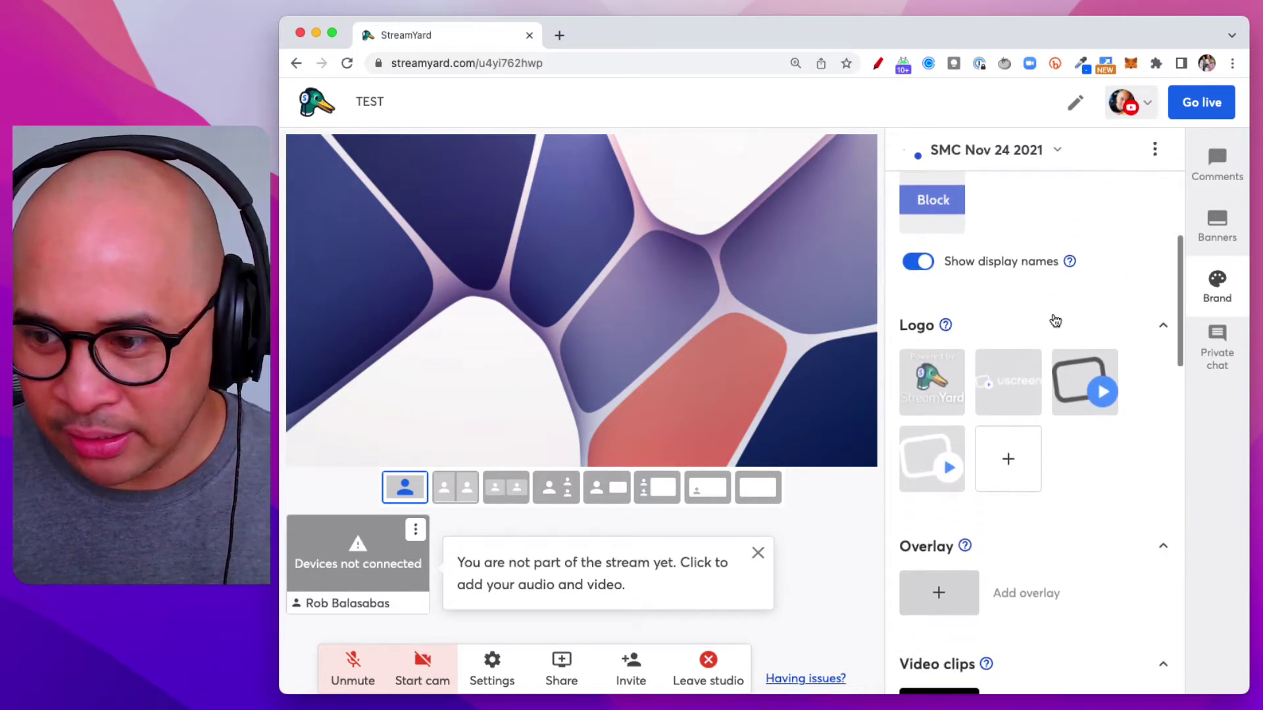
{"action": "scroll", "coordinate": [1053, 318], "scroll_direction": "down", "scroll_amount": 6}
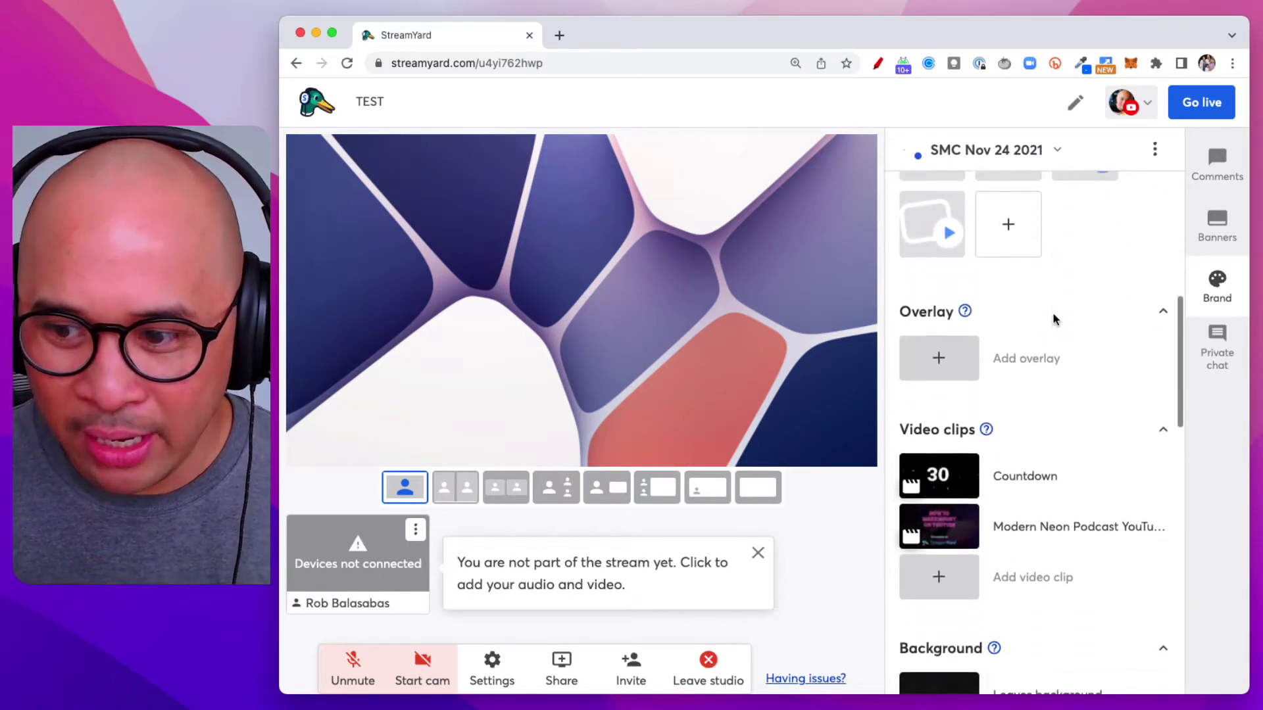
{"action": "scroll", "coordinate": [1054, 320], "scroll_direction": "down", "scroll_amount": 7}
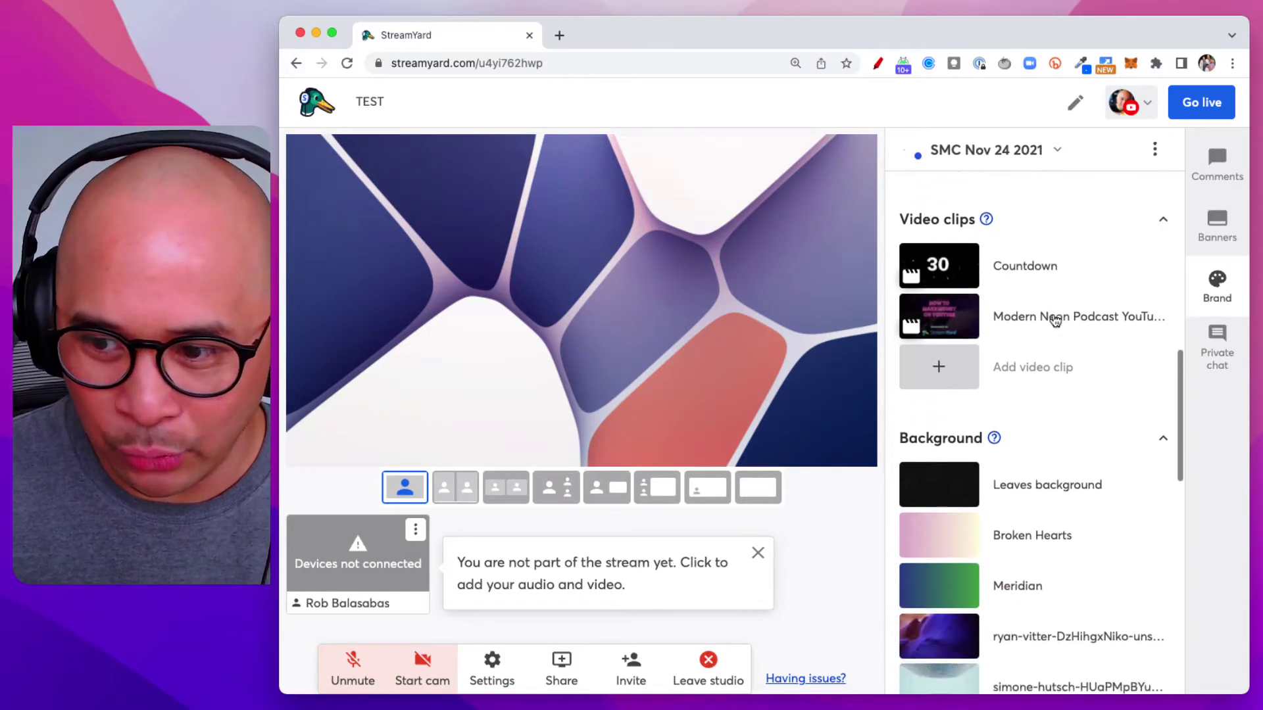
{"action": "scroll", "coordinate": [1054, 321], "scroll_direction": "down", "scroll_amount": 8}
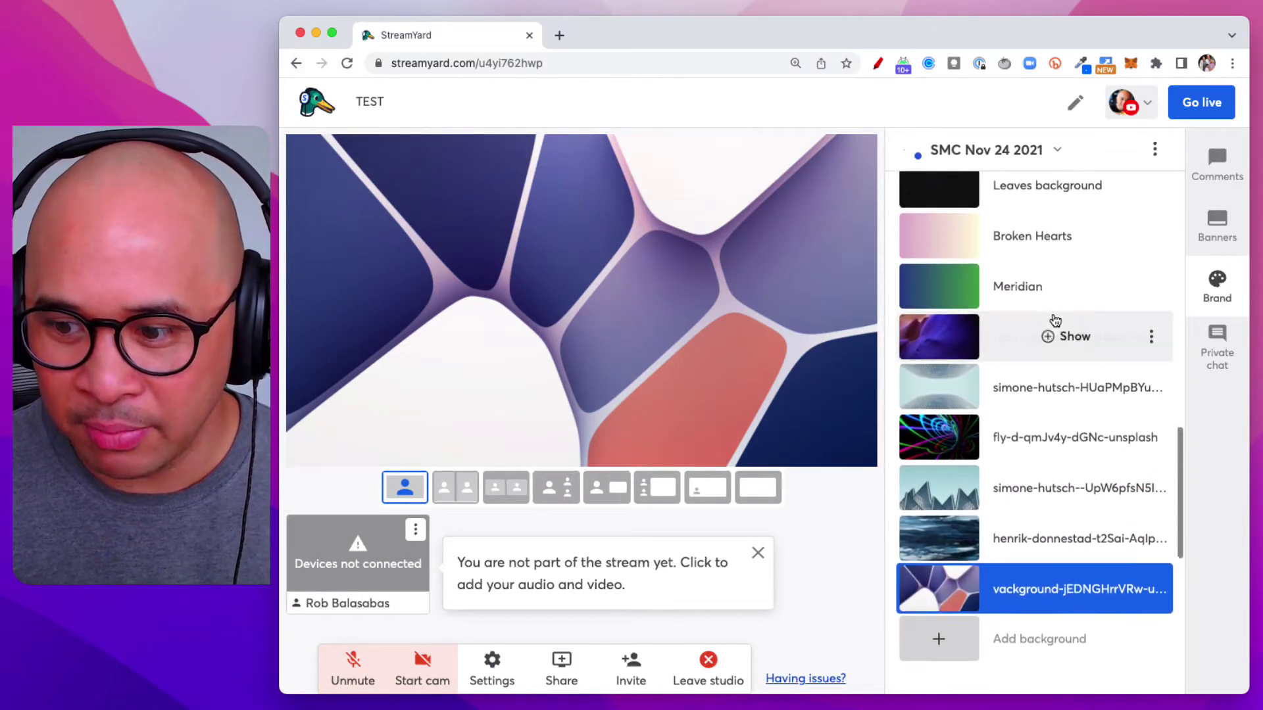
{"action": "scroll", "coordinate": [1055, 321], "scroll_direction": "down", "scroll_amount": 5}
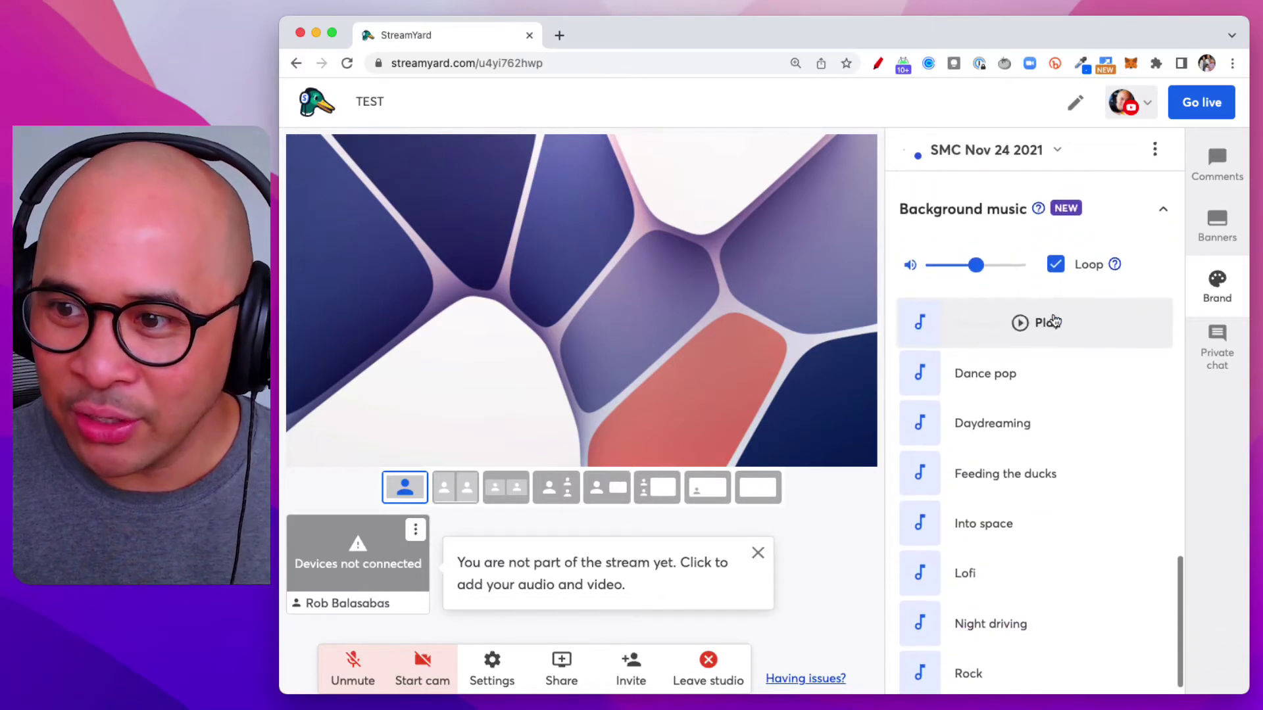
{"action": "left_click", "coordinate": [875, 66]}
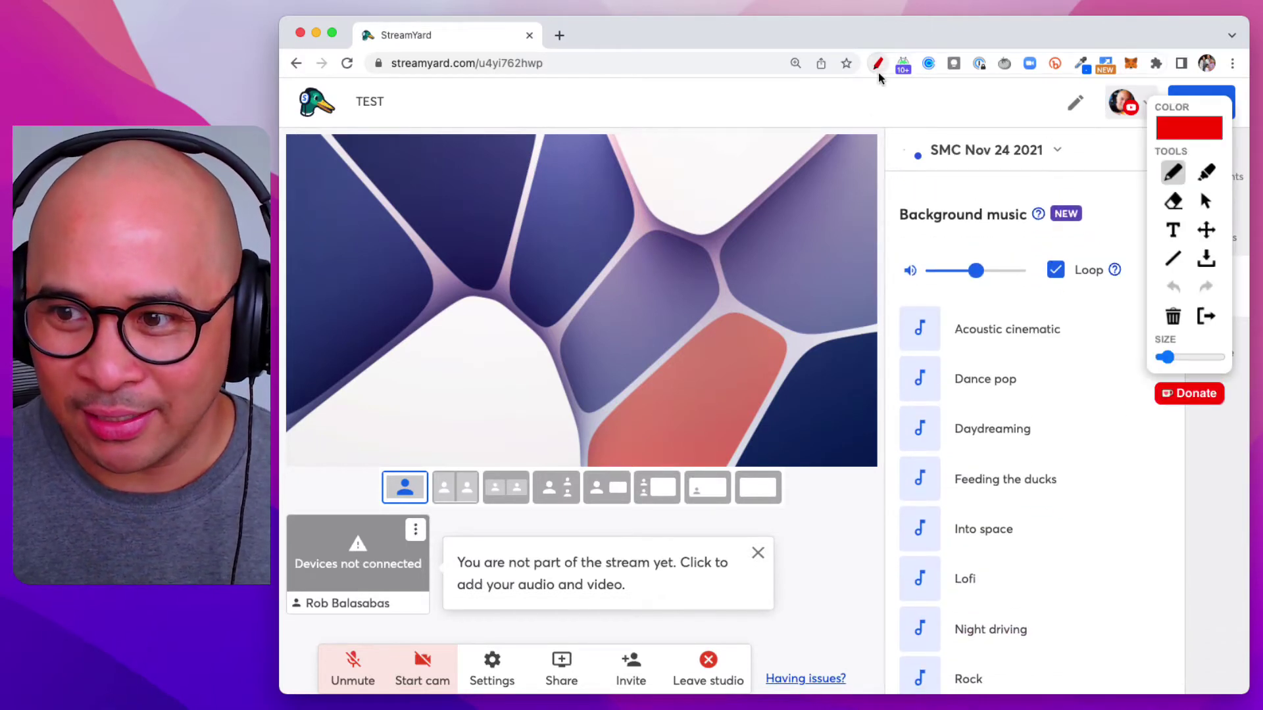
{"action": "left_click_drag", "start_coordinate": [1185, 103], "coordinate": [388, 265]}
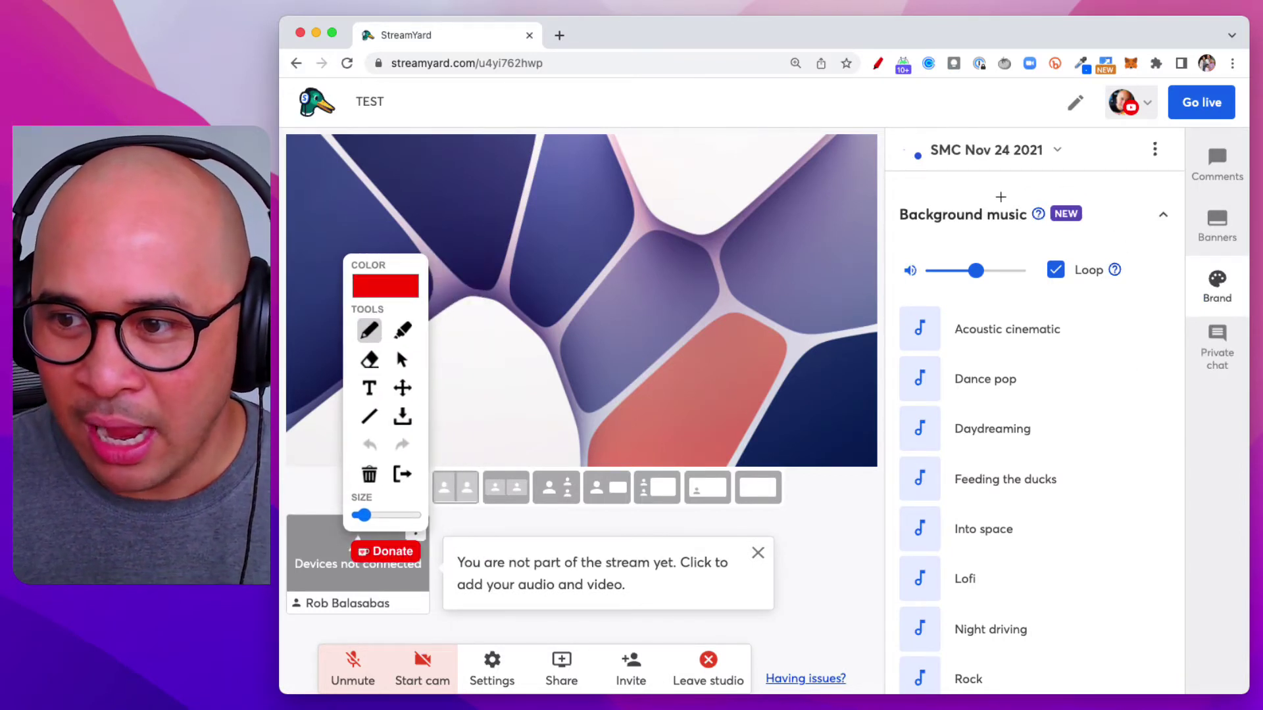
{"action": "mouse_move", "coordinate": [999, 195]}
{"action": "left_mouse_down"}
{"action": "mouse_move", "coordinate": [874, 204]}
{"action": "mouse_move", "coordinate": [1023, 238]}
{"action": "mouse_move", "coordinate": [1105, 210]}
{"action": "mouse_move", "coordinate": [974, 192]}
{"action": "left_mouse_up"}
{"action": "mouse_move", "coordinate": [1099, 176]}
{"action": "left_mouse_down"}
{"action": "mouse_move", "coordinate": [1083, 188]}
{"action": "mouse_move", "coordinate": [1095, 186]}
{"action": "left_mouse_up"}
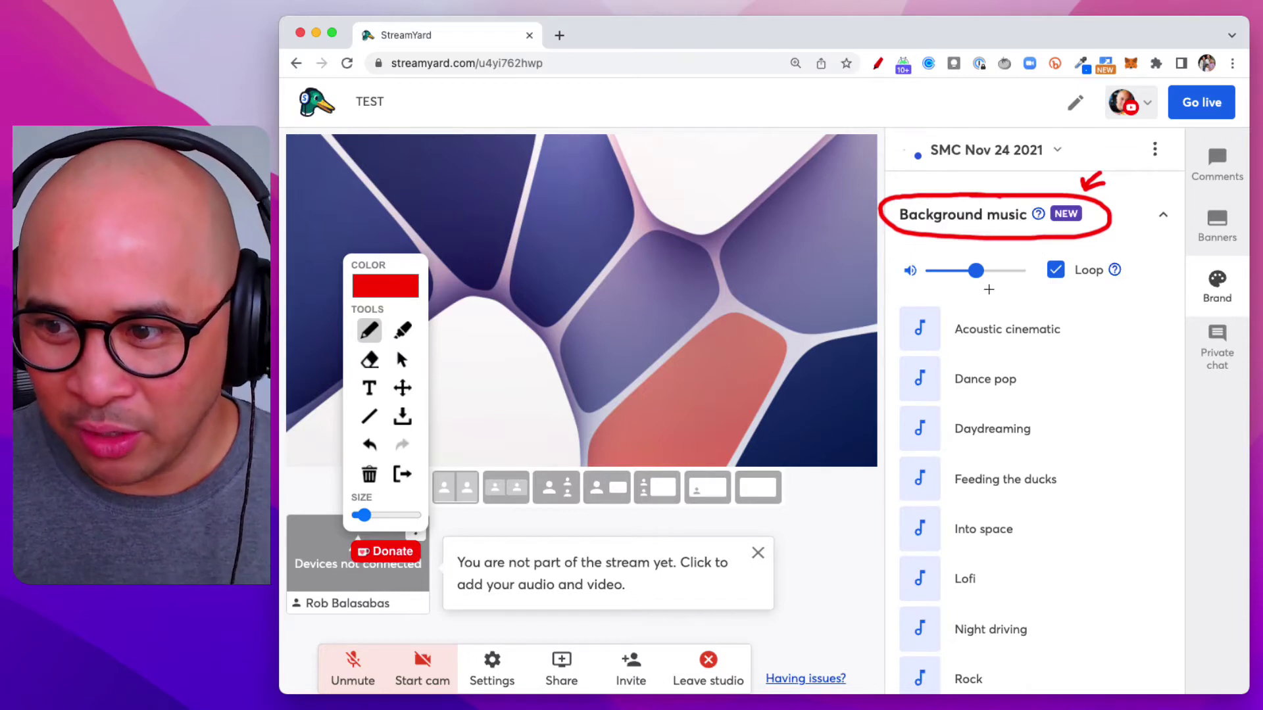
{"action": "key", "text": "Escape"}
{"action": "mouse_move", "coordinate": [933, 329]}
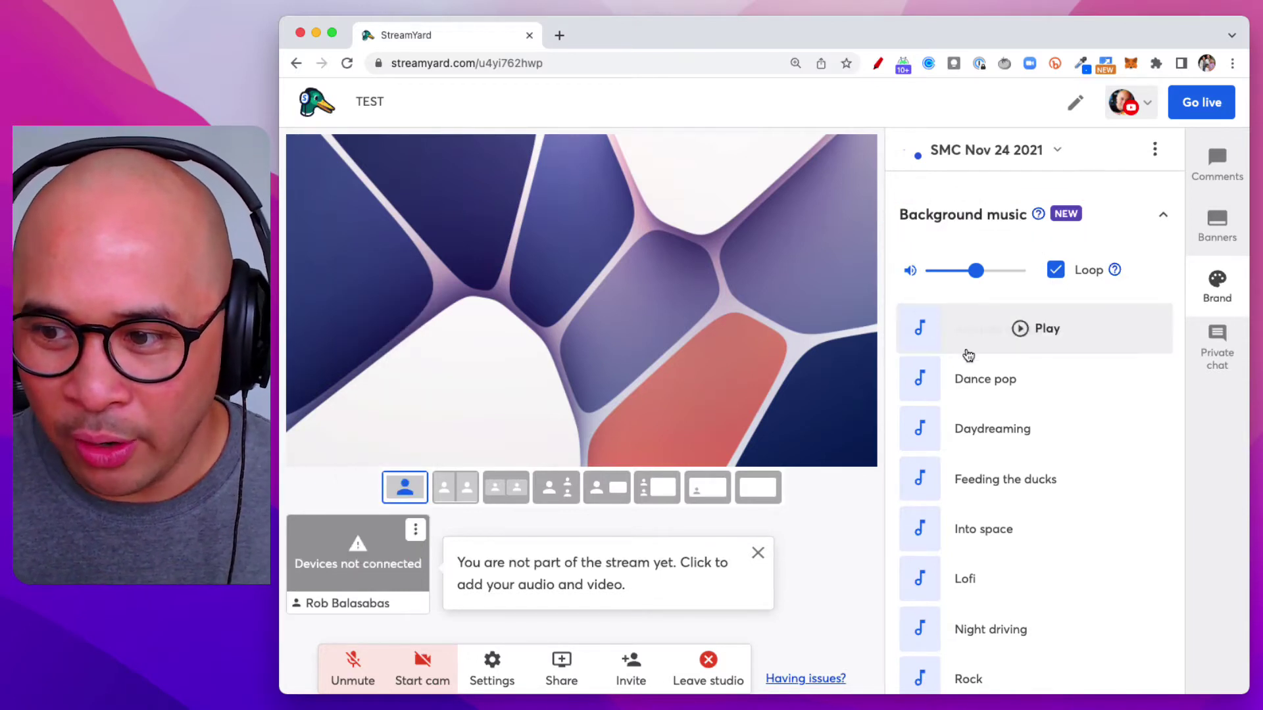
{"action": "scroll", "coordinate": [968, 355], "scroll_direction": "down", "scroll_amount": 1}
{"action": "mouse_move", "coordinate": [967, 414]}
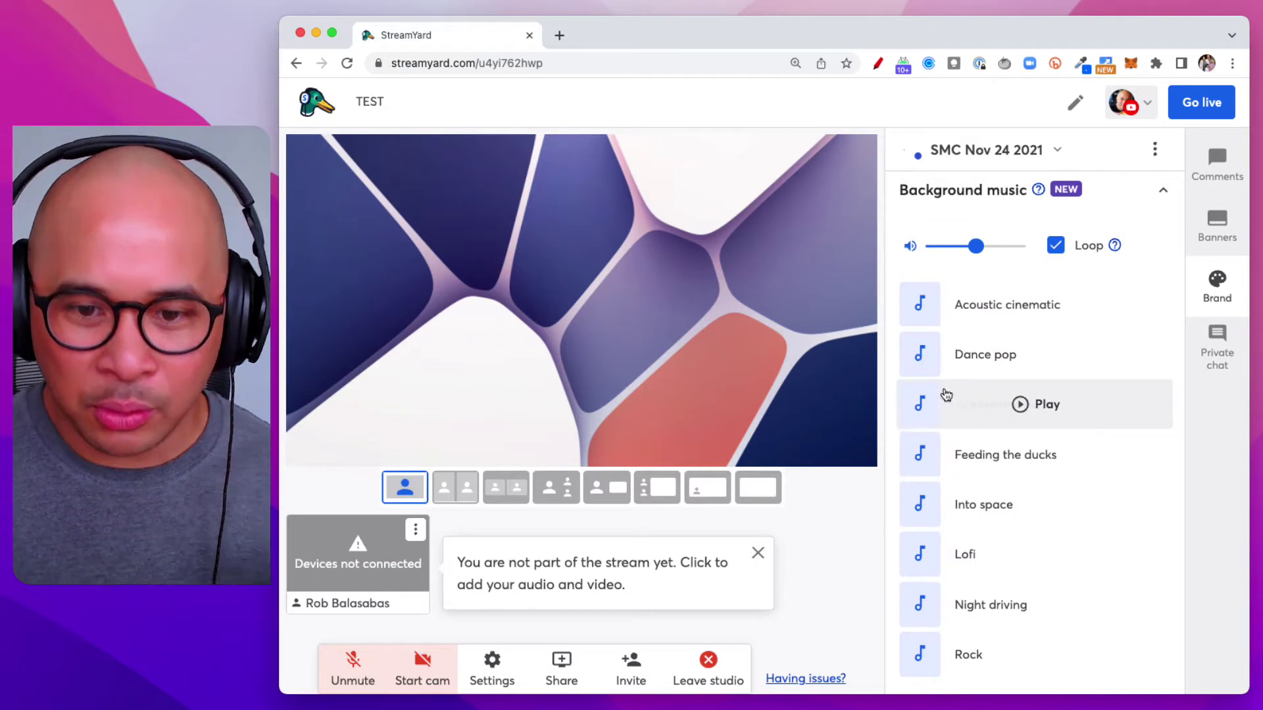
{"action": "mouse_move", "coordinate": [984, 380]}
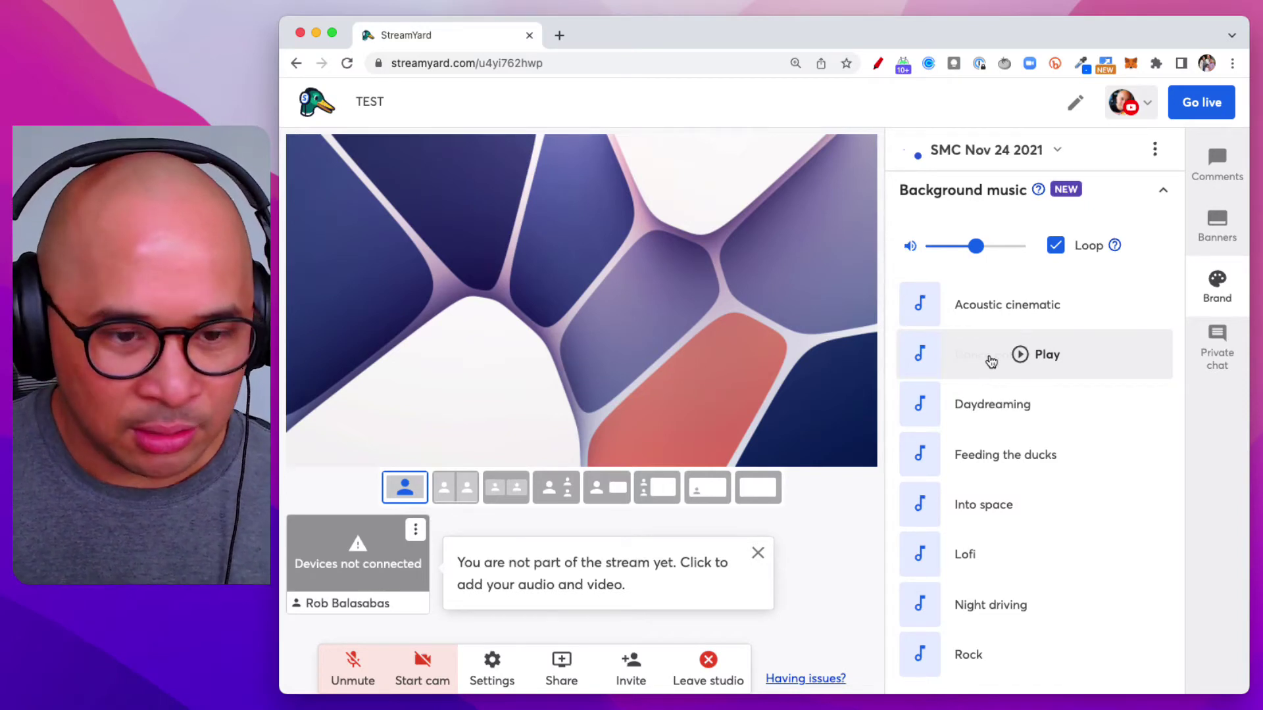
{"action": "mouse_move", "coordinate": [1018, 309]}
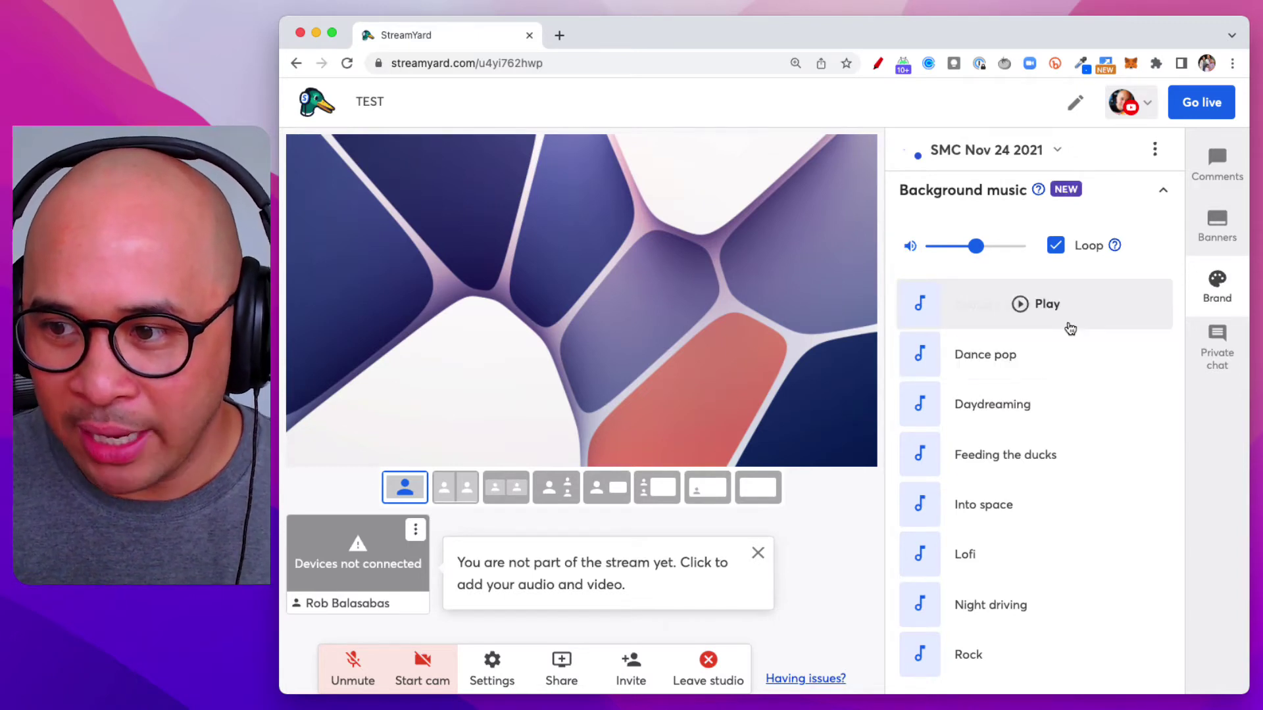
Step: Play Acoustic cinematic, Dance pop and Lofi, stop Lofi, and close the not-part-of-the-stream popup
{"action": "left_click", "coordinate": [1020, 306]}
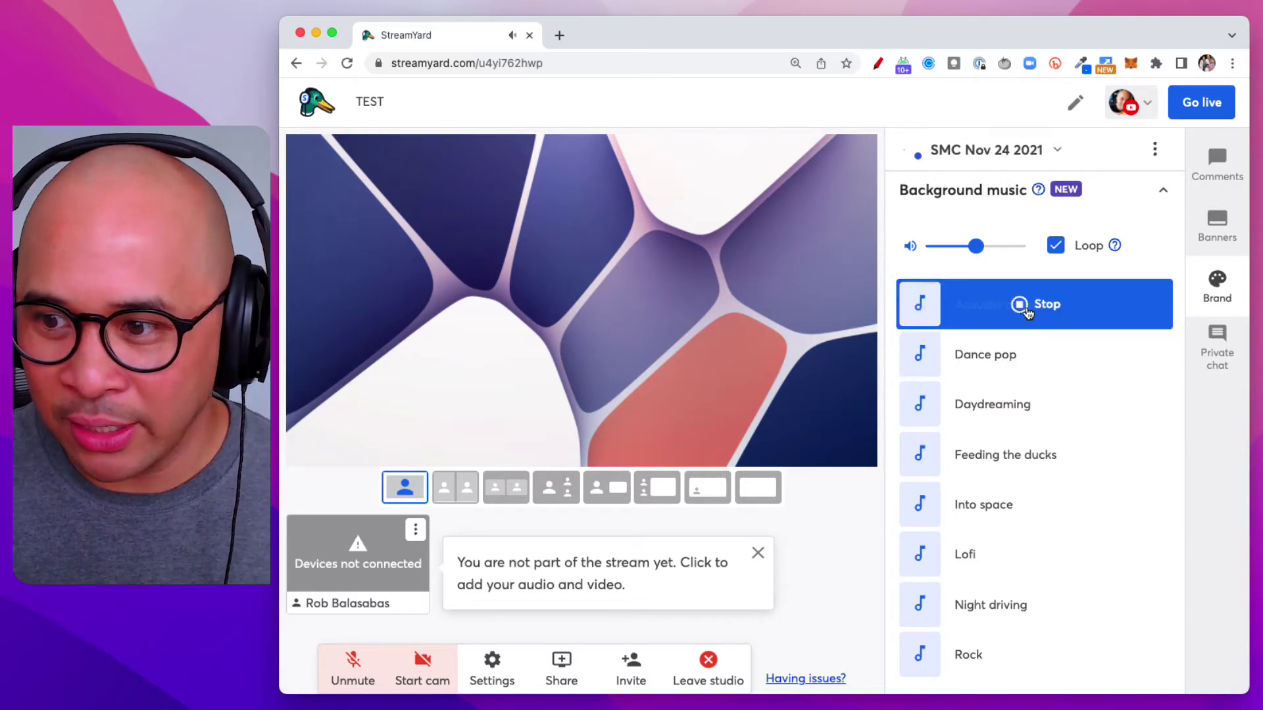
{"action": "left_click", "coordinate": [1018, 357]}
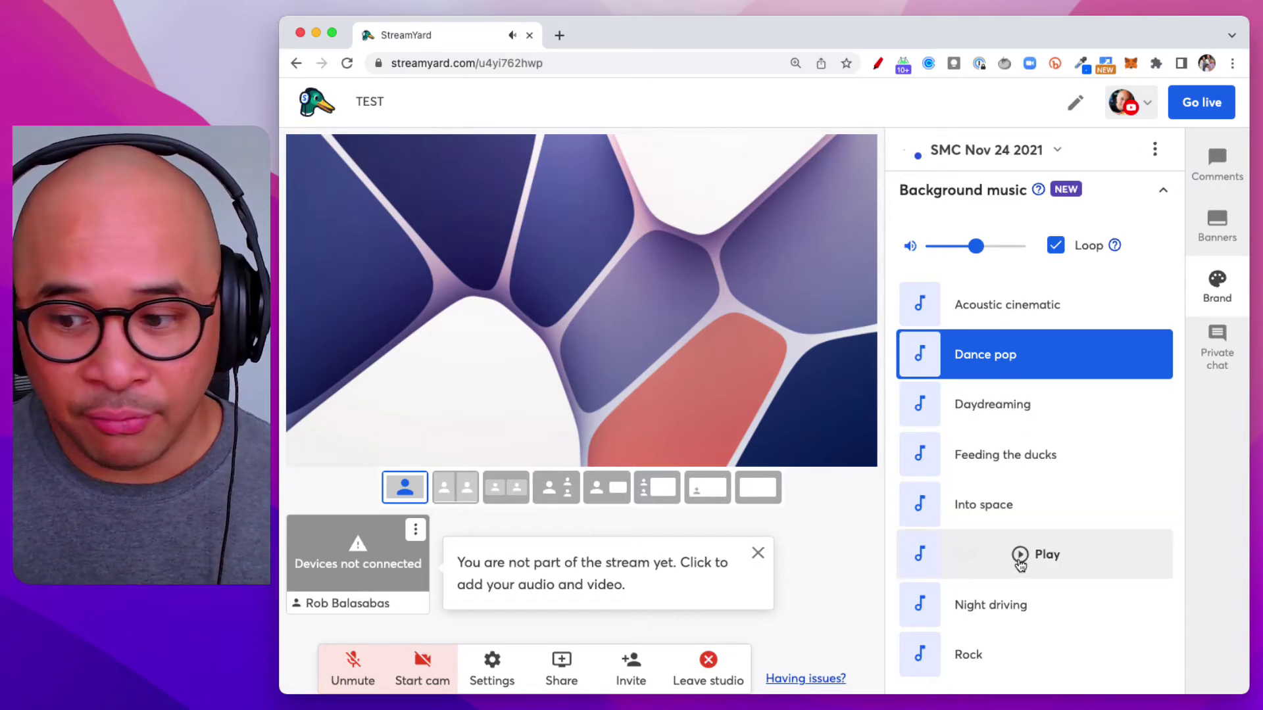
{"action": "left_click", "coordinate": [1020, 564]}
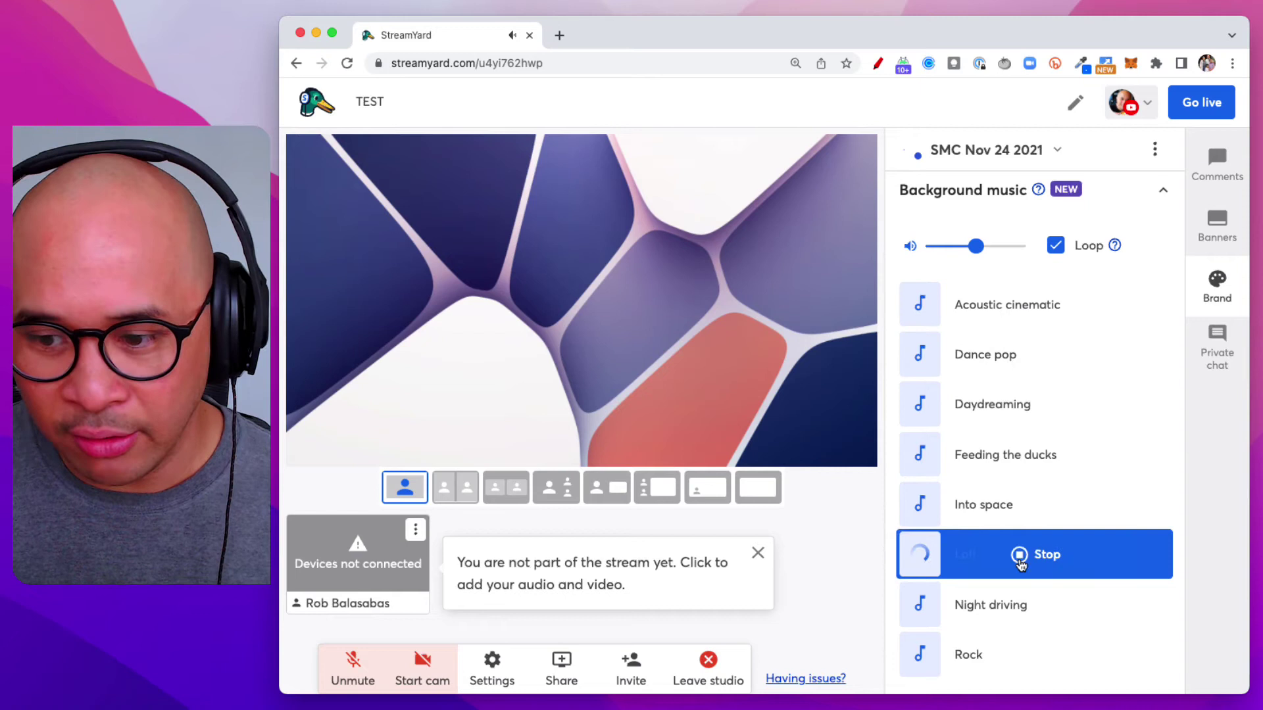
{"action": "left_click", "coordinate": [1019, 566]}
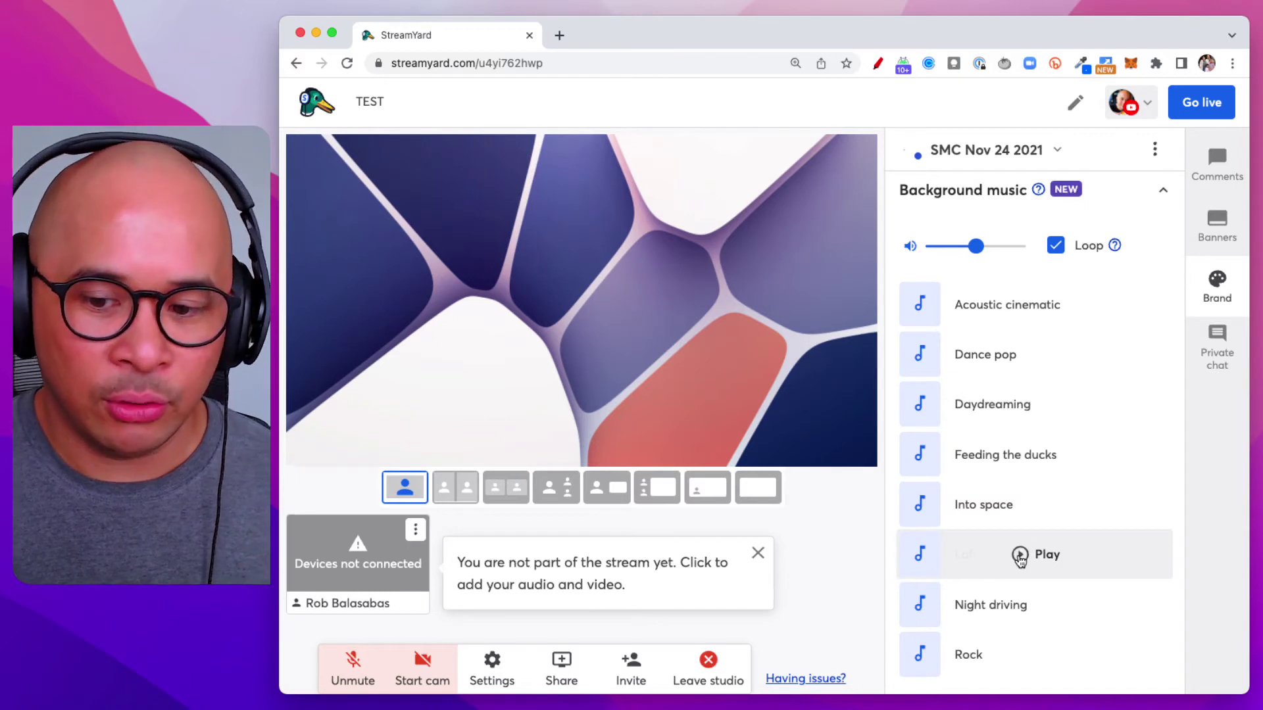
{"action": "left_click", "coordinate": [756, 554]}
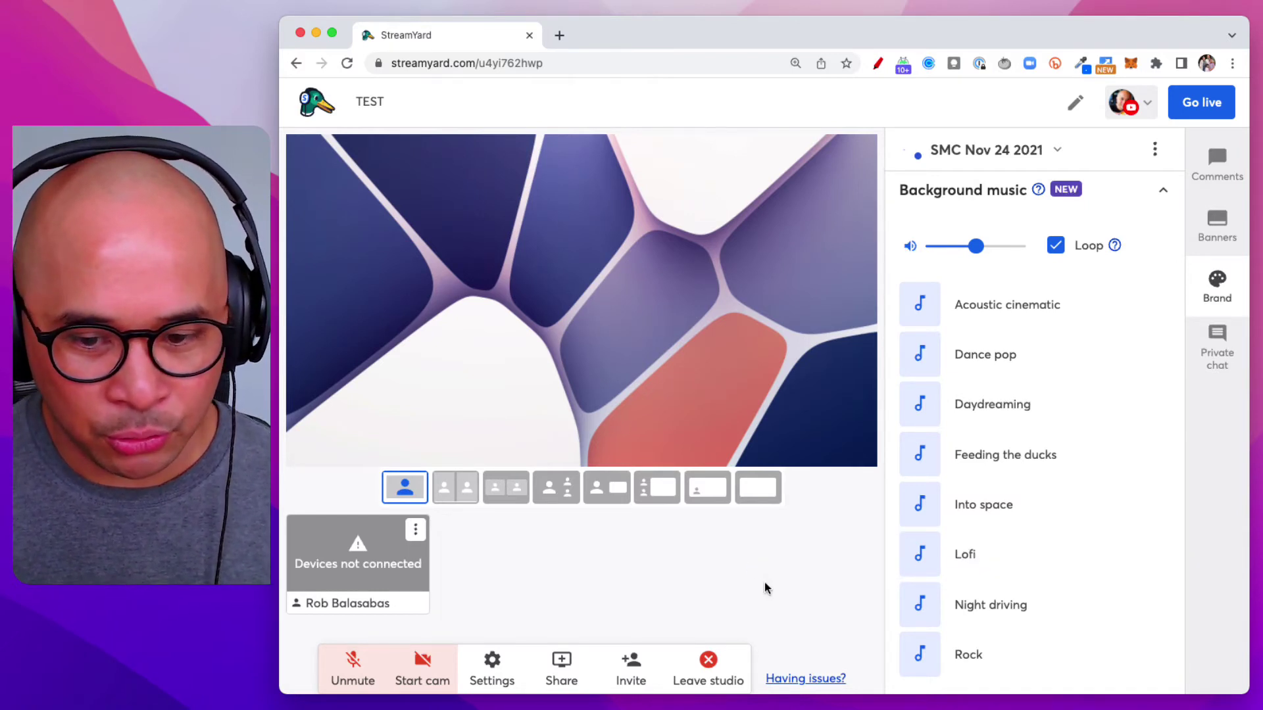
{"action": "mouse_move", "coordinate": [992, 369]}
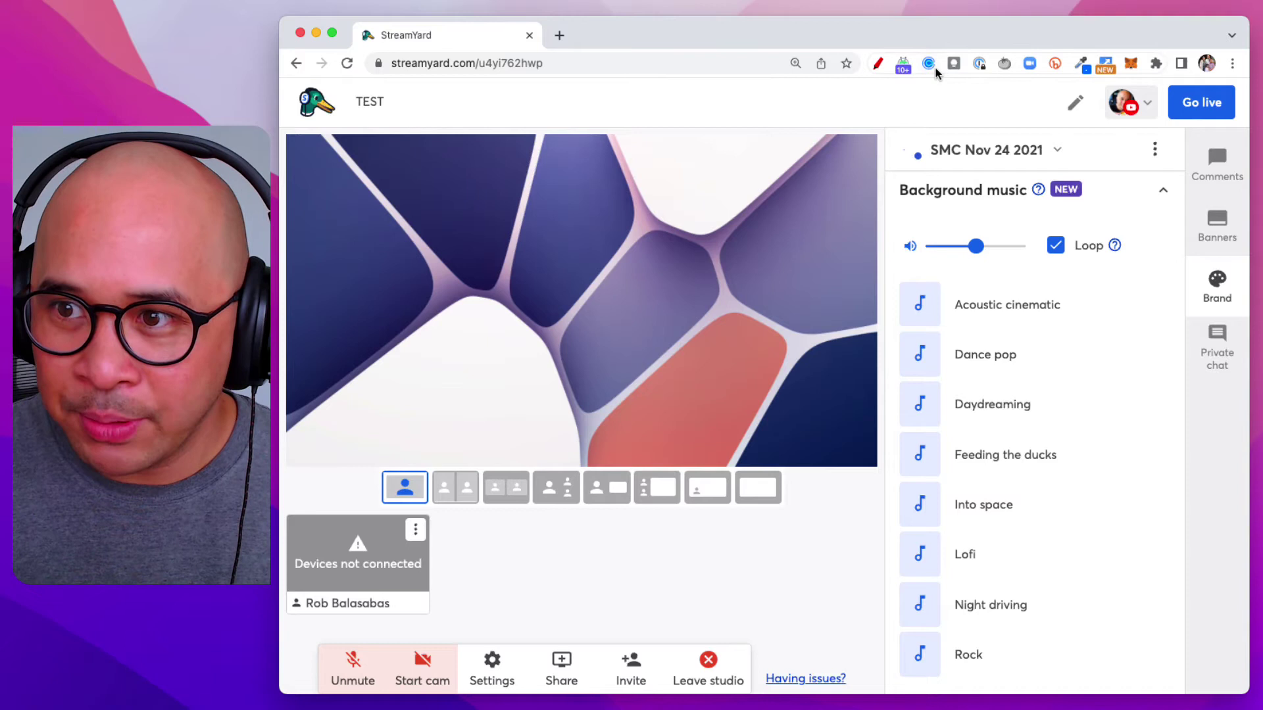
Step: Circle the Loop checkbox in red and clear it, then circle the music volume slider at 50
{"action": "left_click", "coordinate": [878, 66]}
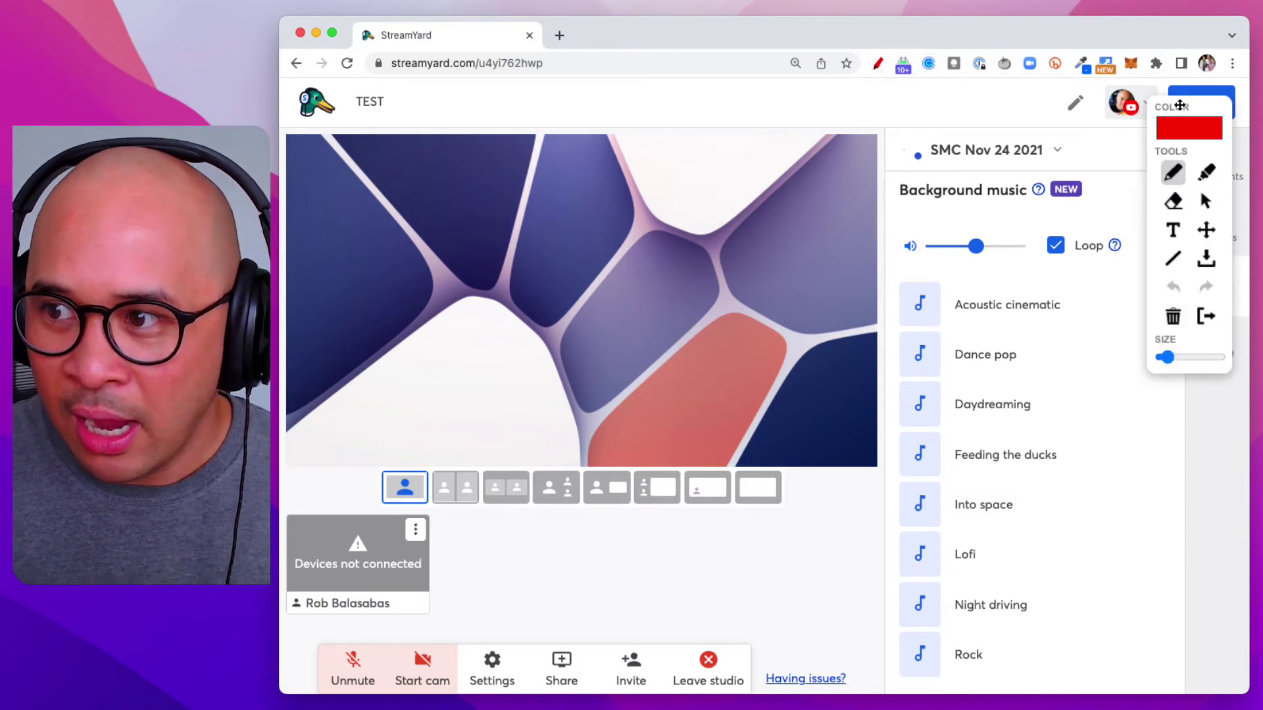
{"action": "left_click_drag", "start_coordinate": [1191, 104], "coordinate": [719, 302]}
{"action": "mouse_move", "coordinate": [1122, 222]}
{"action": "left_mouse_down"}
{"action": "mouse_move", "coordinate": [1049, 220]}
{"action": "mouse_move", "coordinate": [1065, 268]}
{"action": "mouse_move", "coordinate": [1133, 233]}
{"action": "mouse_move", "coordinate": [1123, 226]}
{"action": "left_mouse_up"}
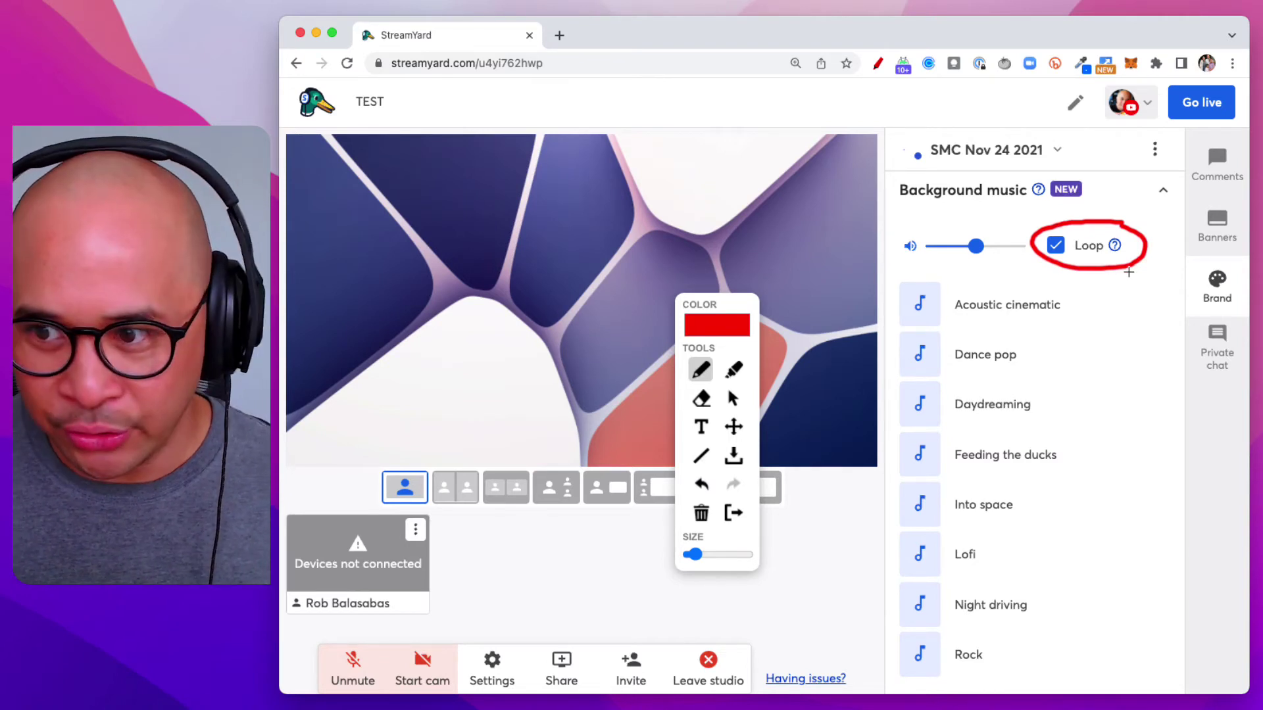
{"action": "key", "text": "Escape"}
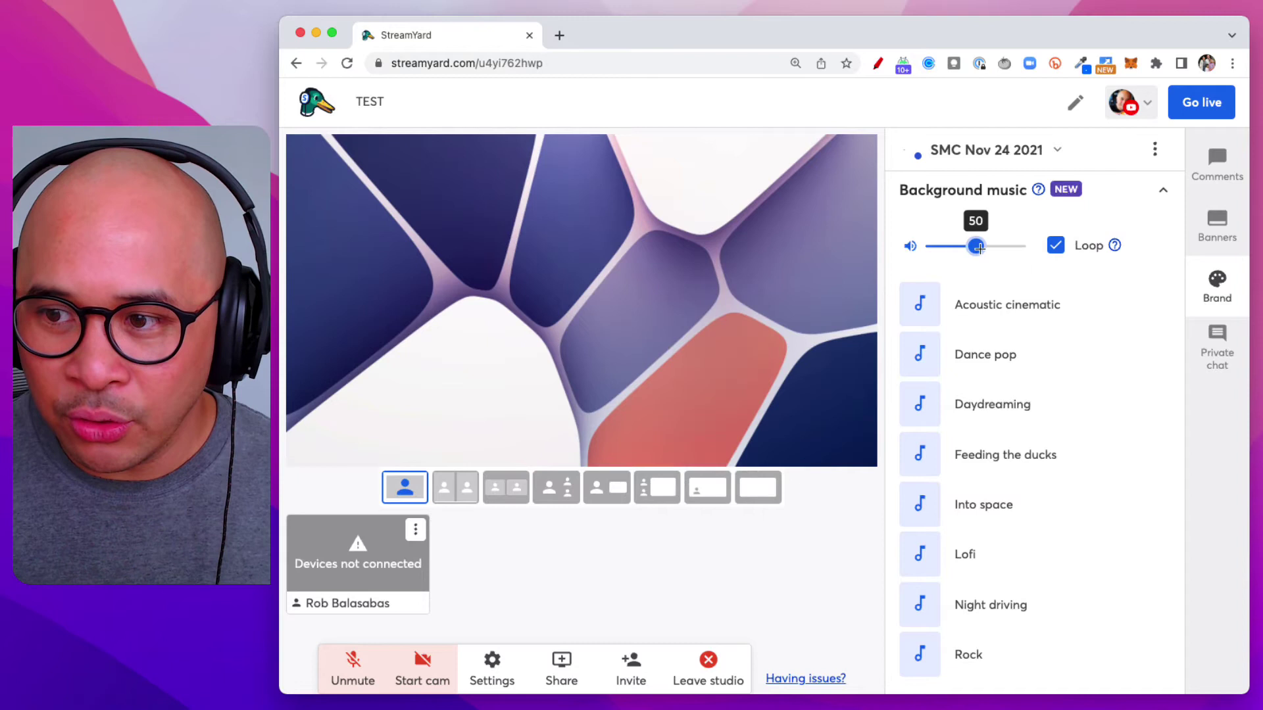
{"action": "left_click", "coordinate": [877, 64]}
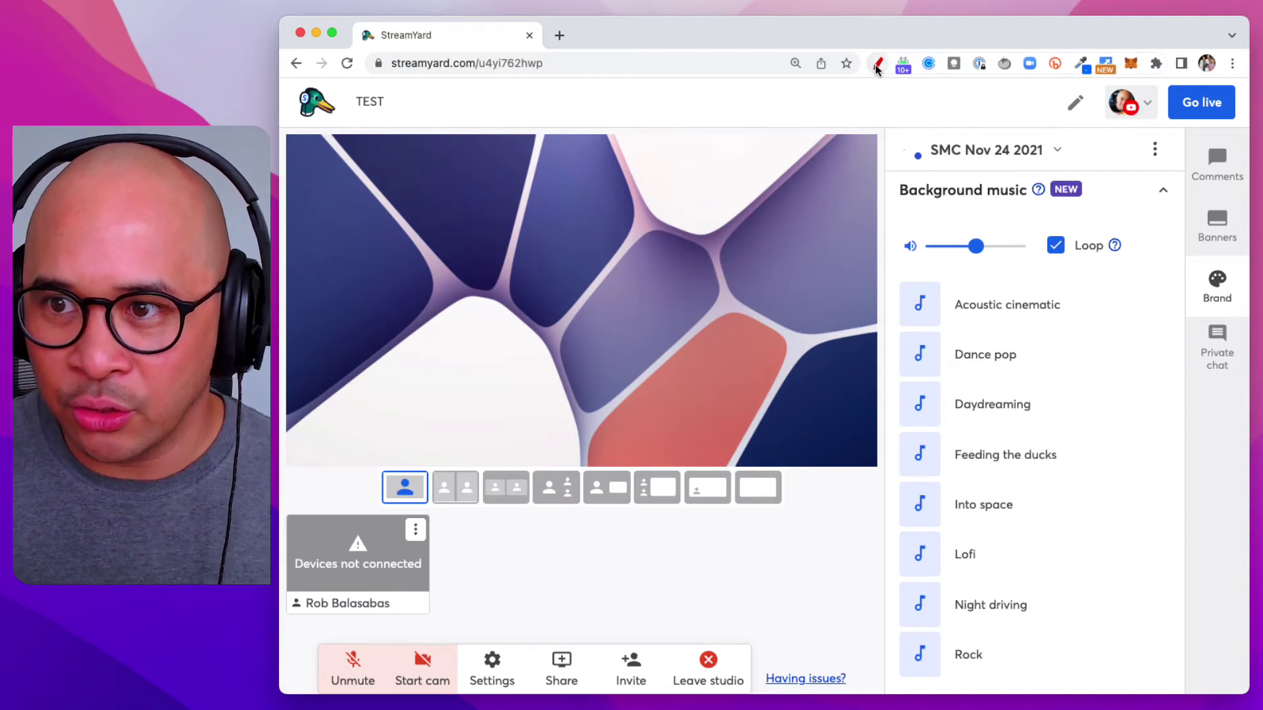
{"action": "mouse_move", "coordinate": [1008, 224]}
{"action": "left_mouse_down"}
{"action": "mouse_move", "coordinate": [888, 242]}
{"action": "mouse_move", "coordinate": [1009, 262]}
{"action": "mouse_move", "coordinate": [1013, 223]}
{"action": "left_mouse_up"}
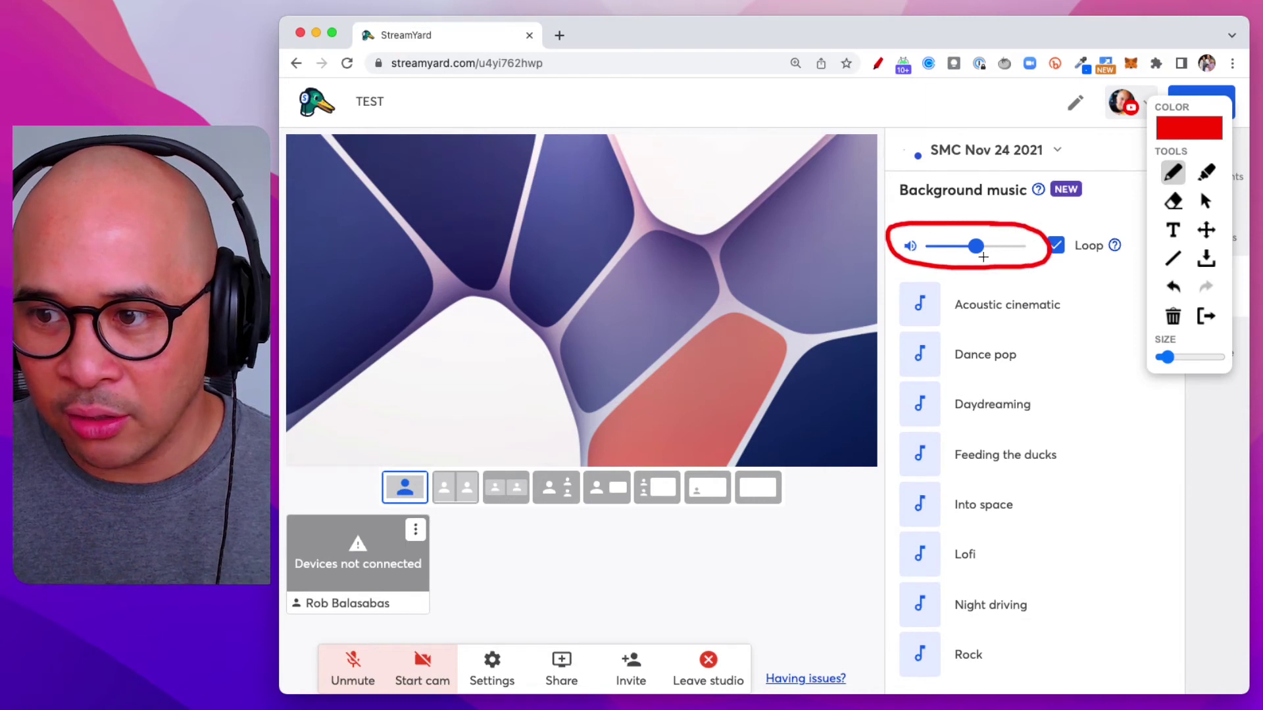